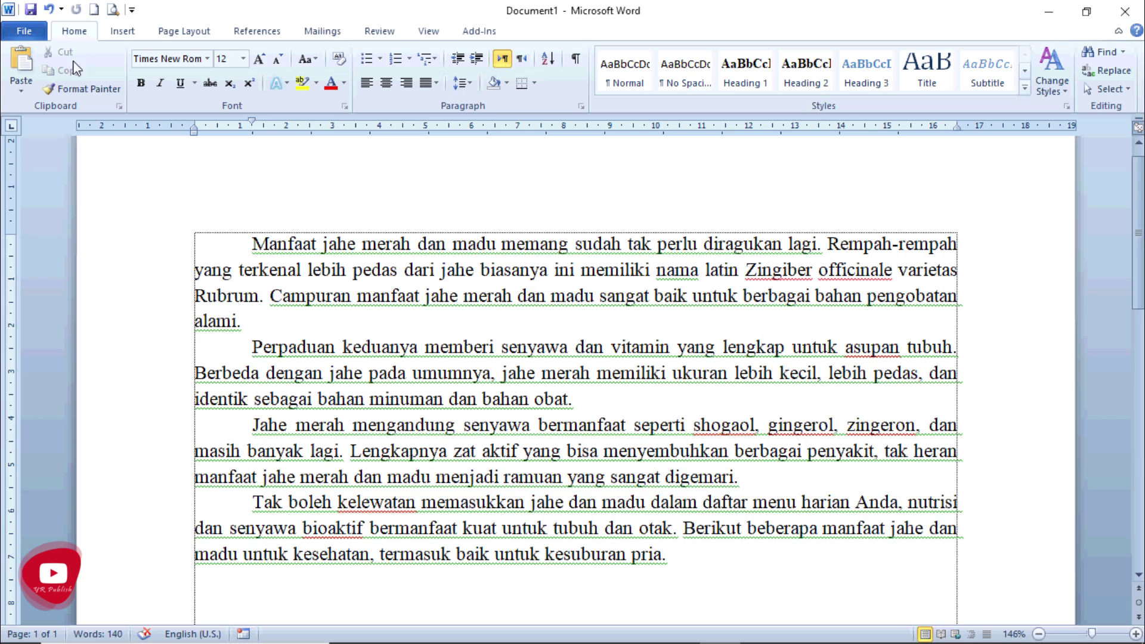
Review the EPSON L120 Series printer properties from the print settings, including the quality choices, and close them without changes.
click(26, 32)
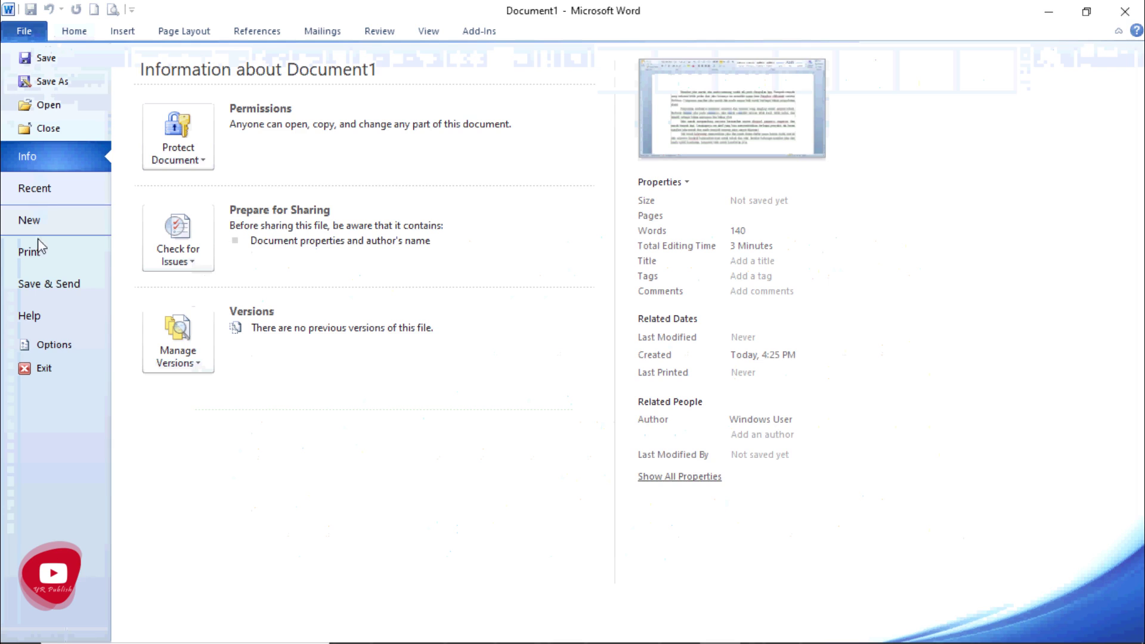
click(29, 255)
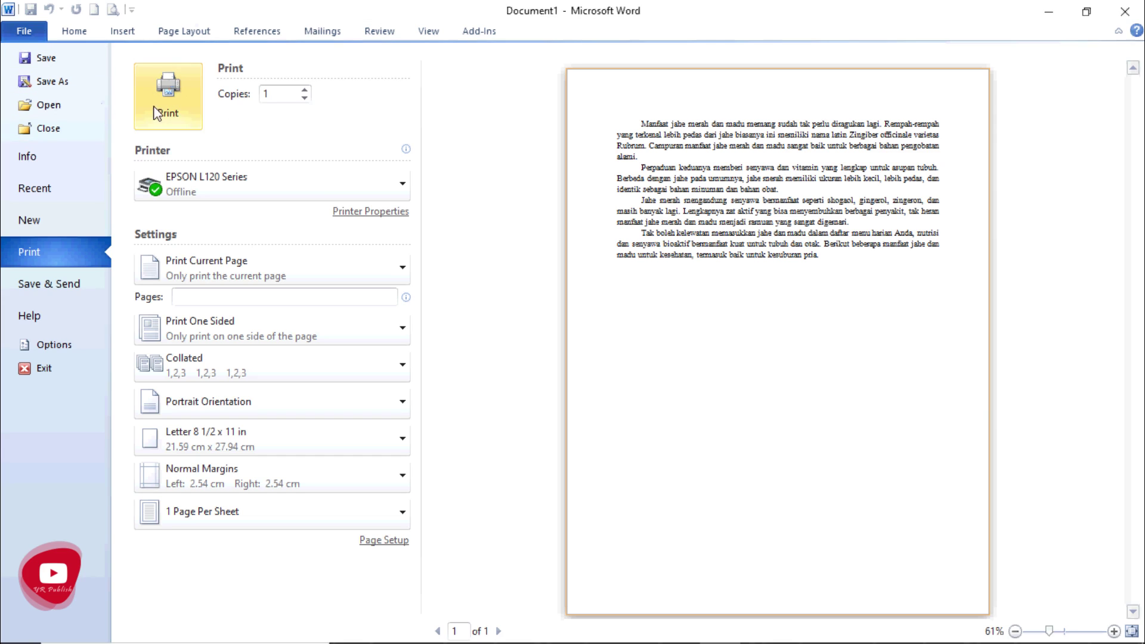
mouse_move(306, 184)
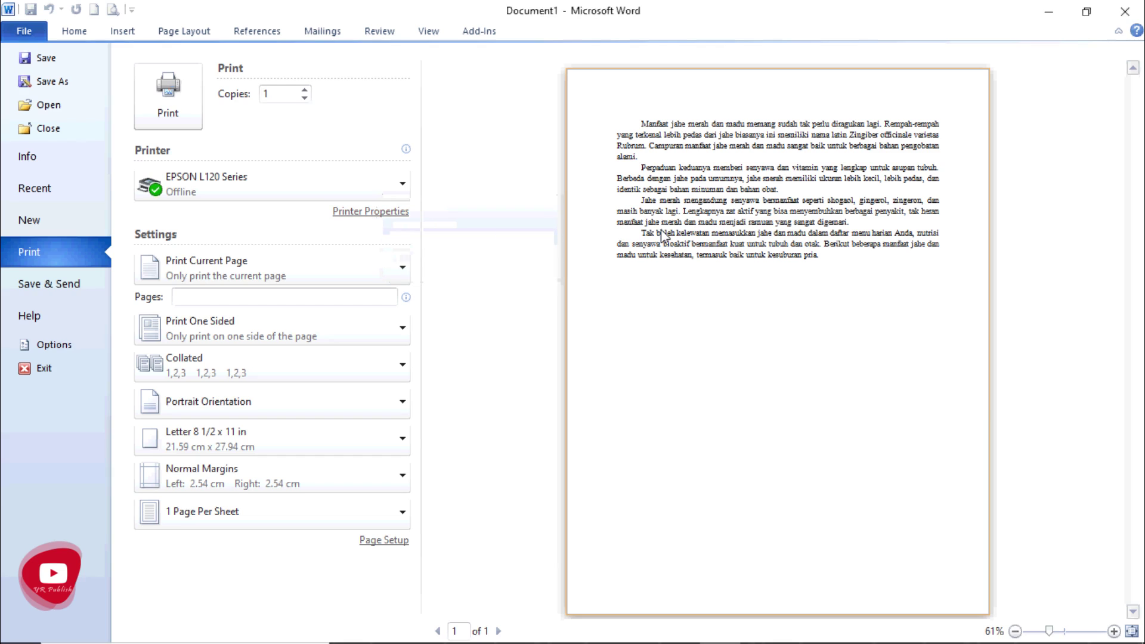
click(376, 216)
drag(337, 24, 832, 49)
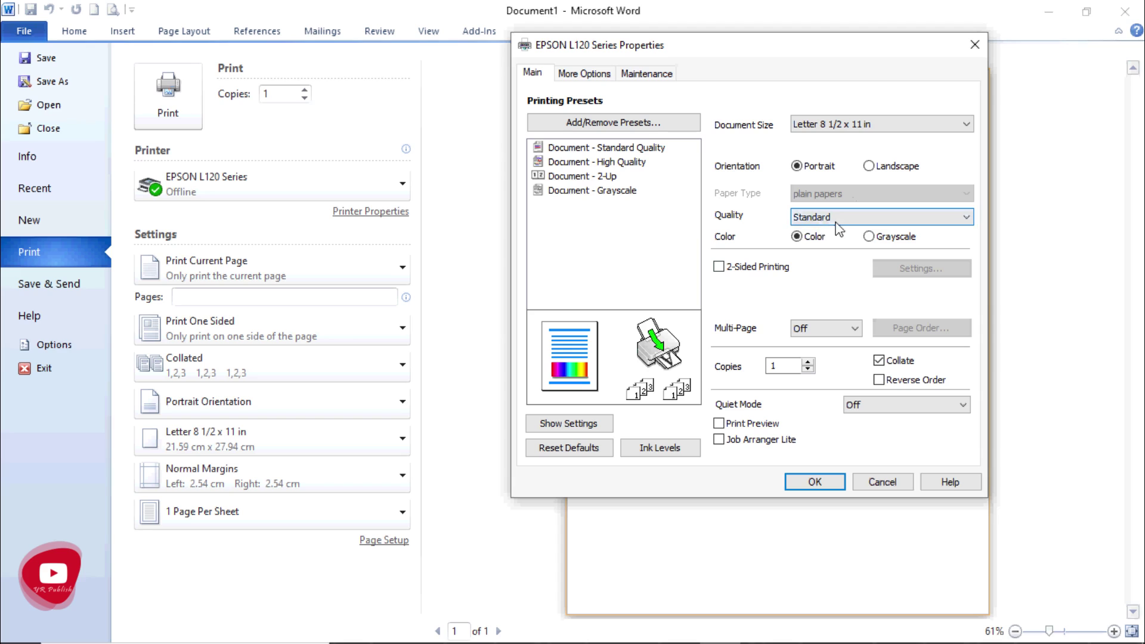
click(835, 218)
click(835, 217)
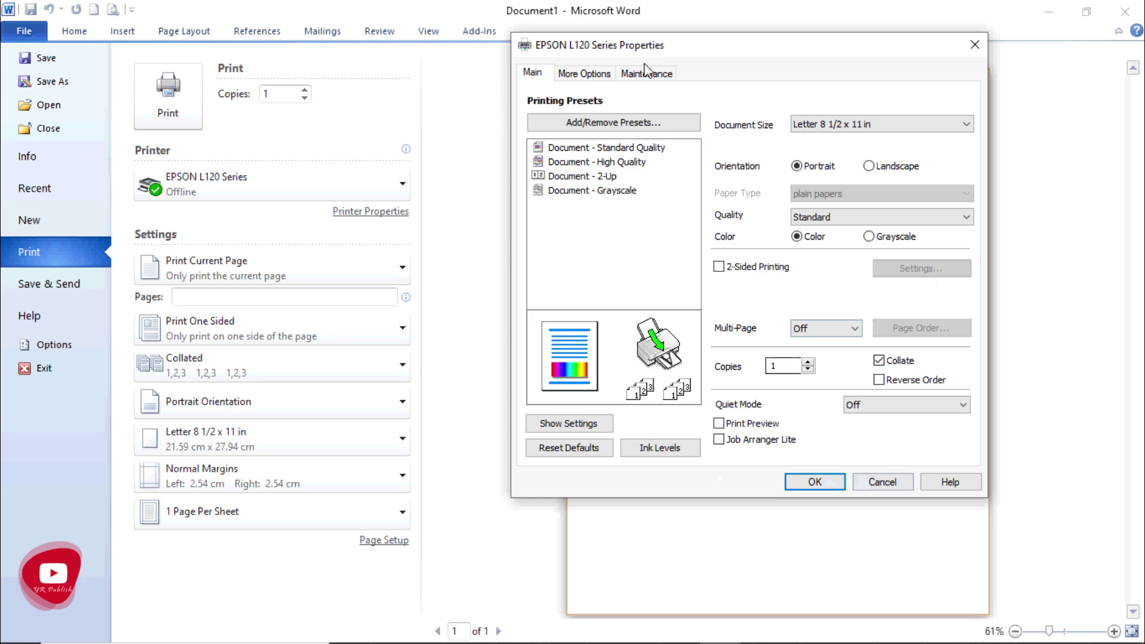
click(887, 484)
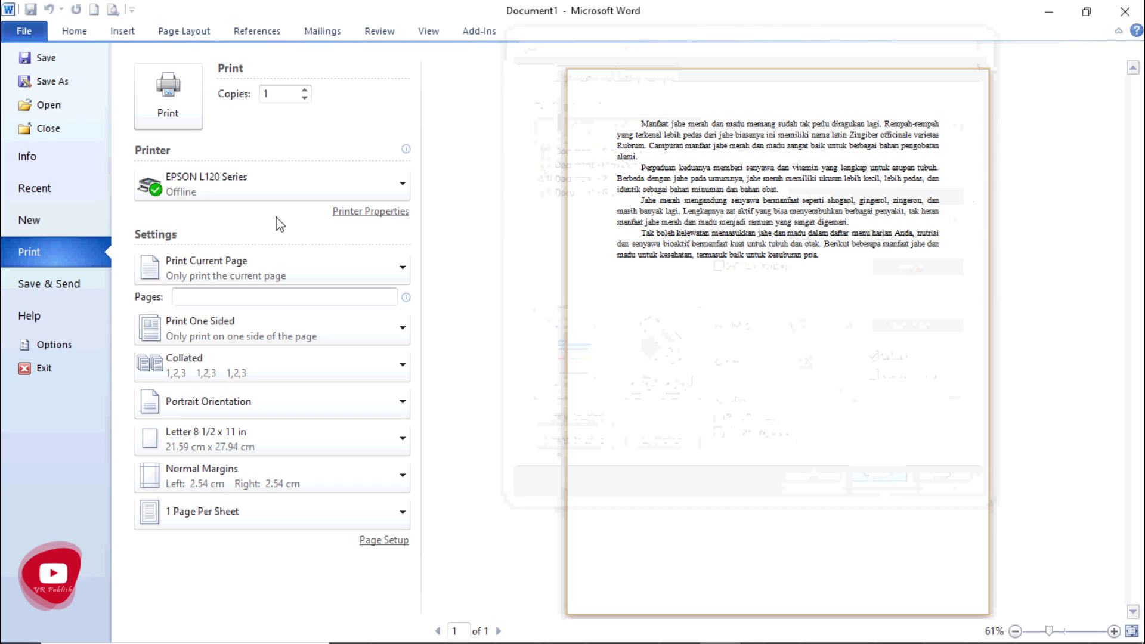
Set the print range to Print All Pages and return to the document.
click(302, 268)
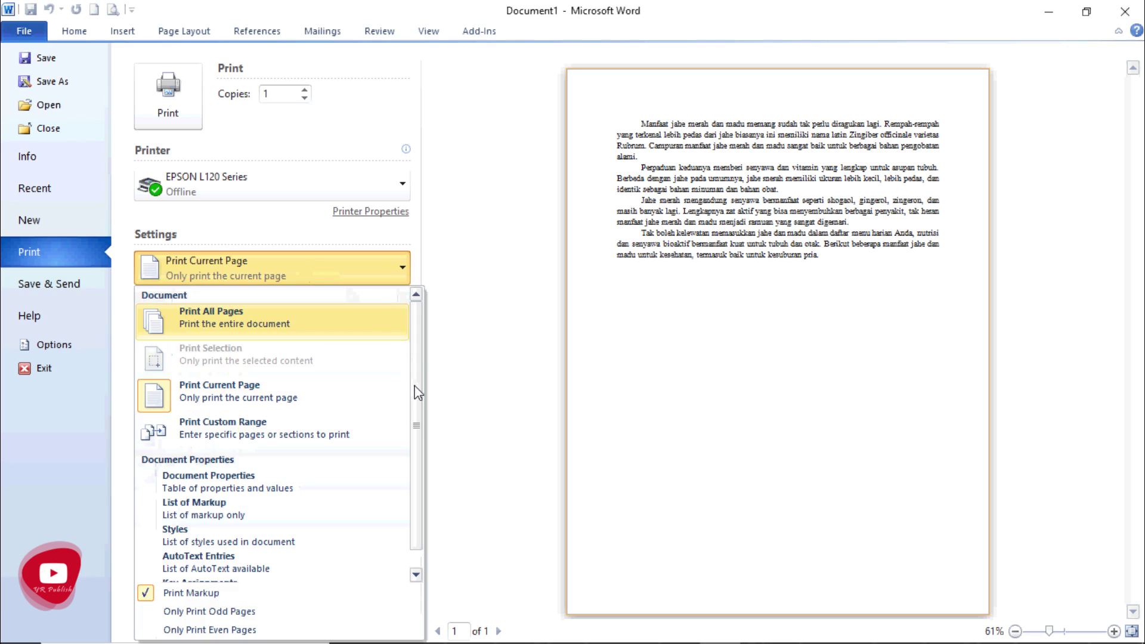
click(240, 330)
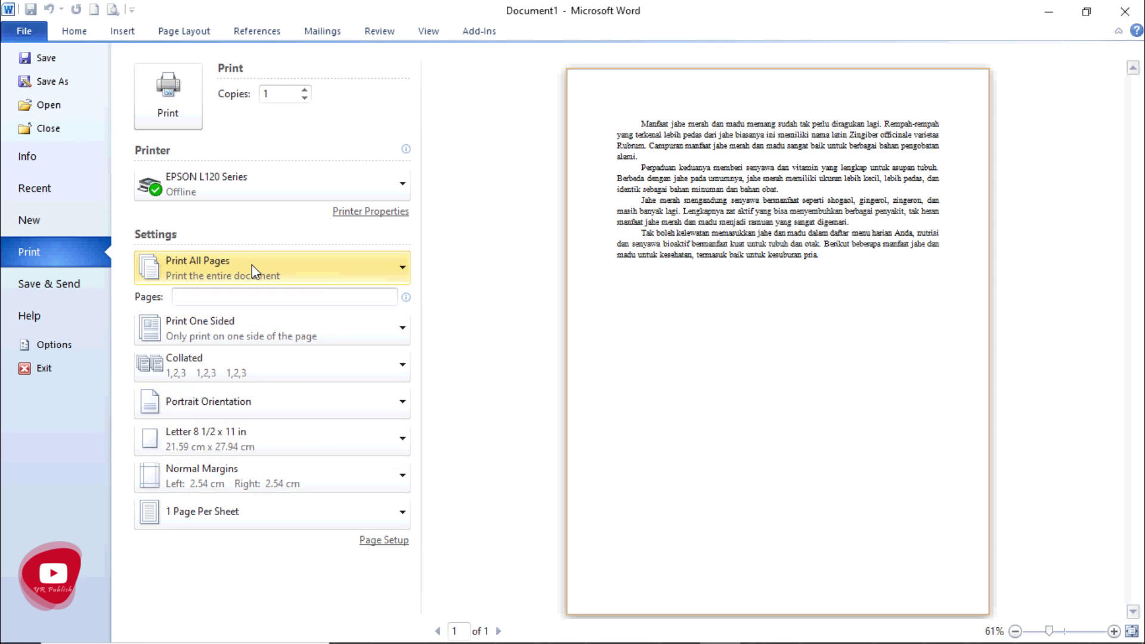
click(287, 272)
click(287, 272)
click(279, 276)
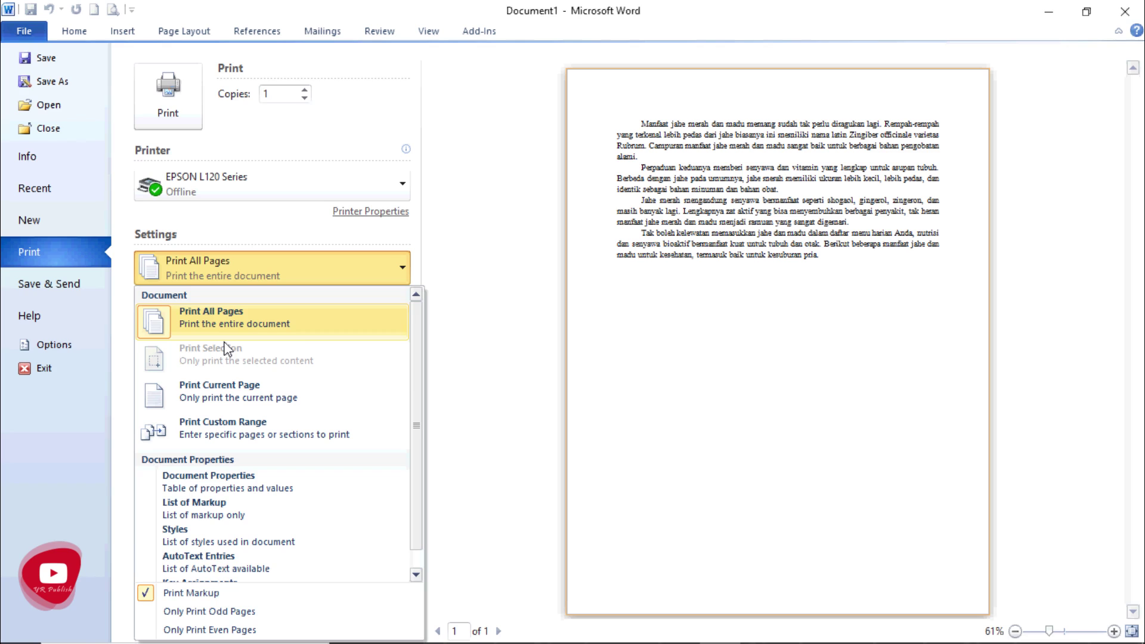
click(225, 322)
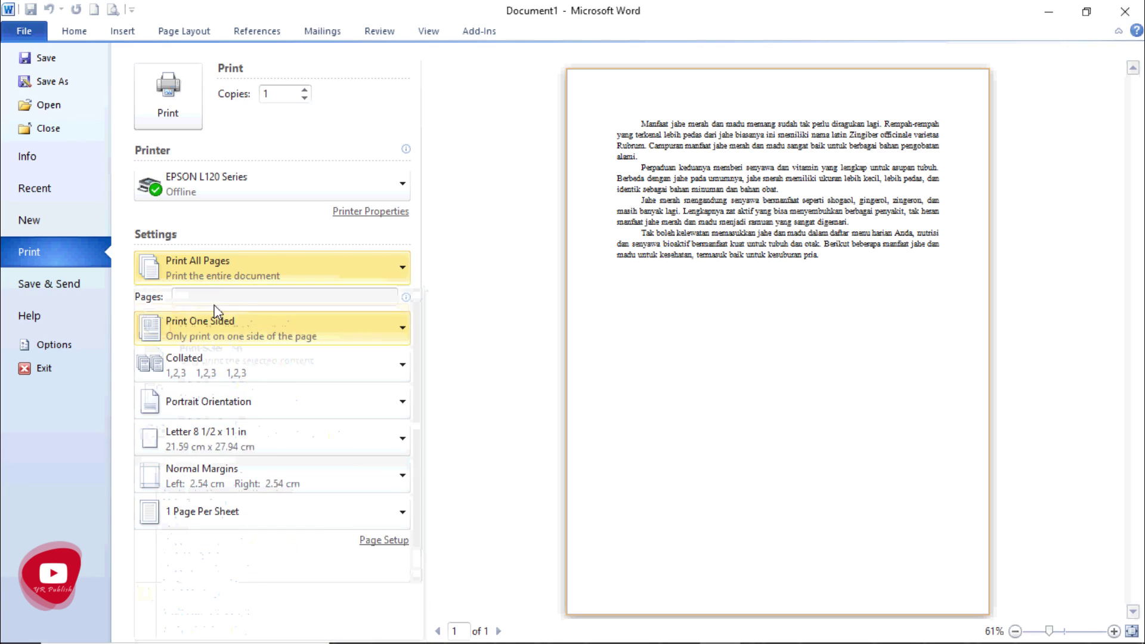
key(Escape)
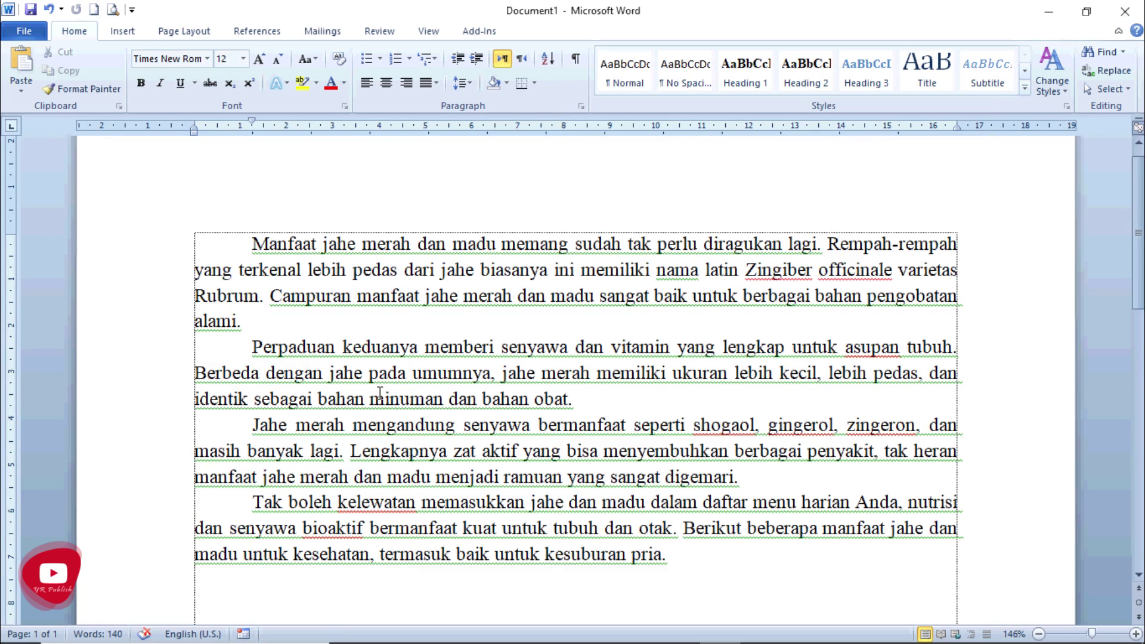
Select the first two paragraphs and examine the print range options offered for the selected text.
click(250, 245)
drag(250, 245, 583, 444)
scroll(525, 340, up, 1)
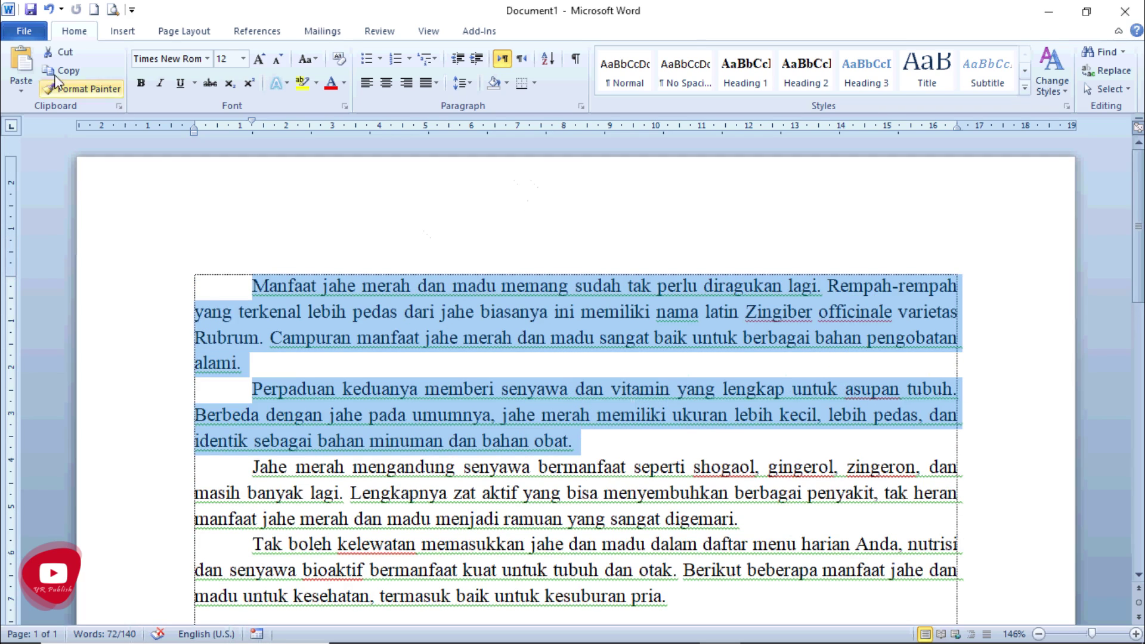
click(21, 35)
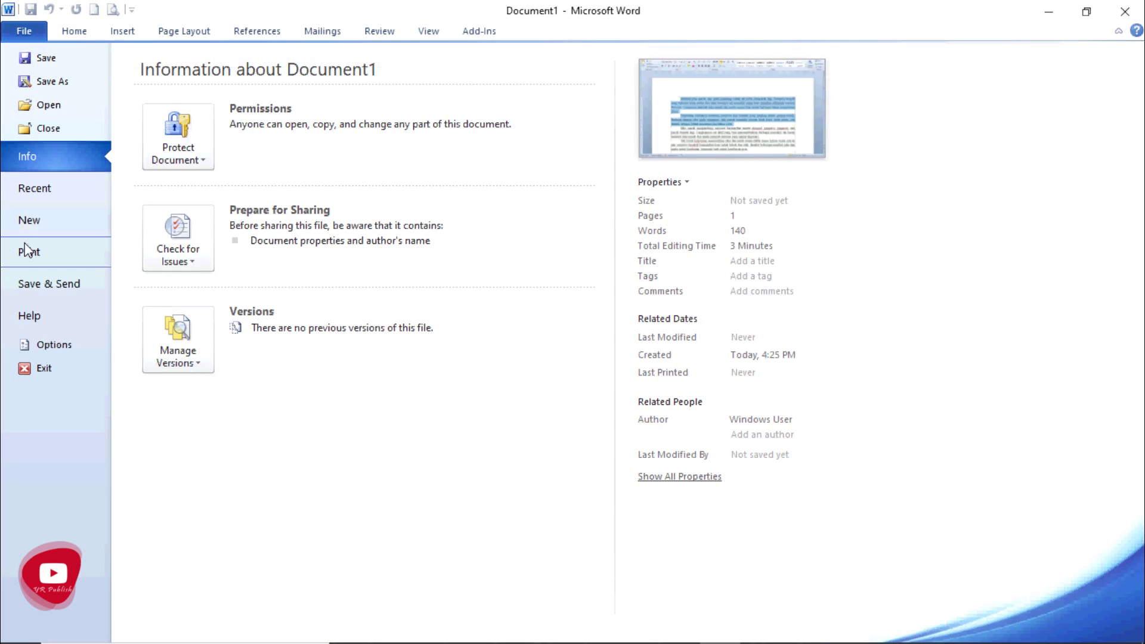
click(27, 252)
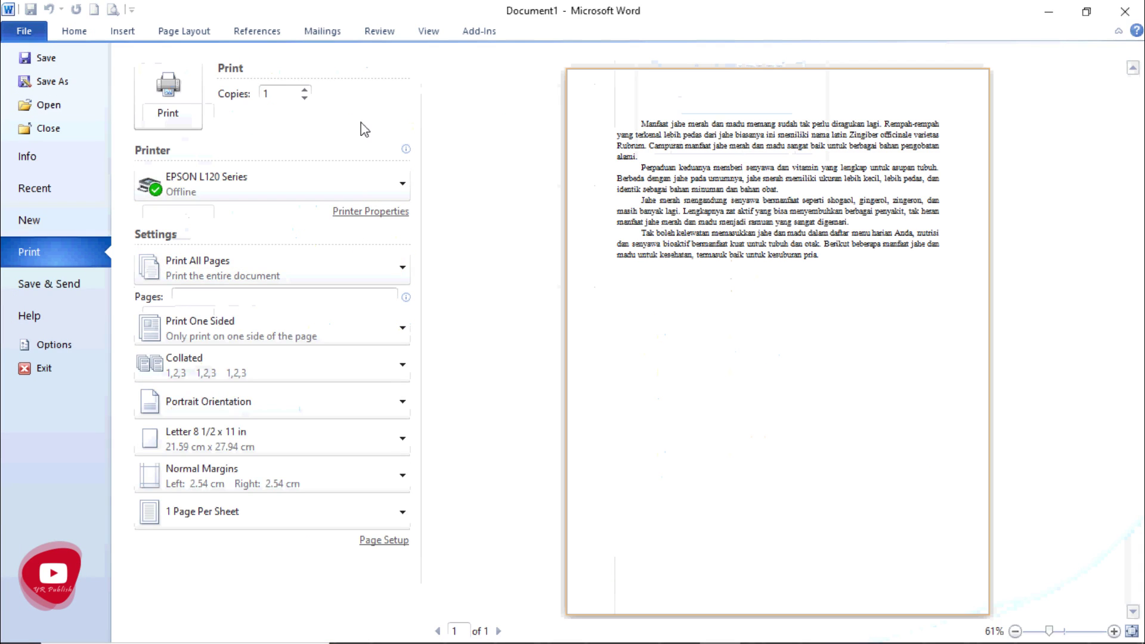
click(400, 275)
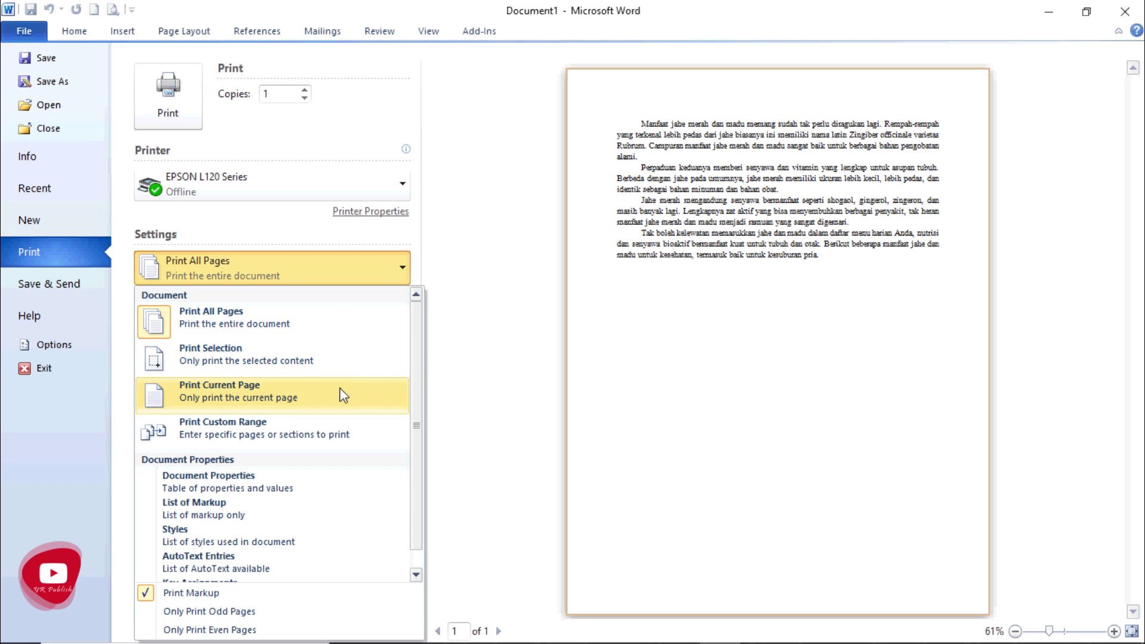
click(531, 305)
key(Escape)
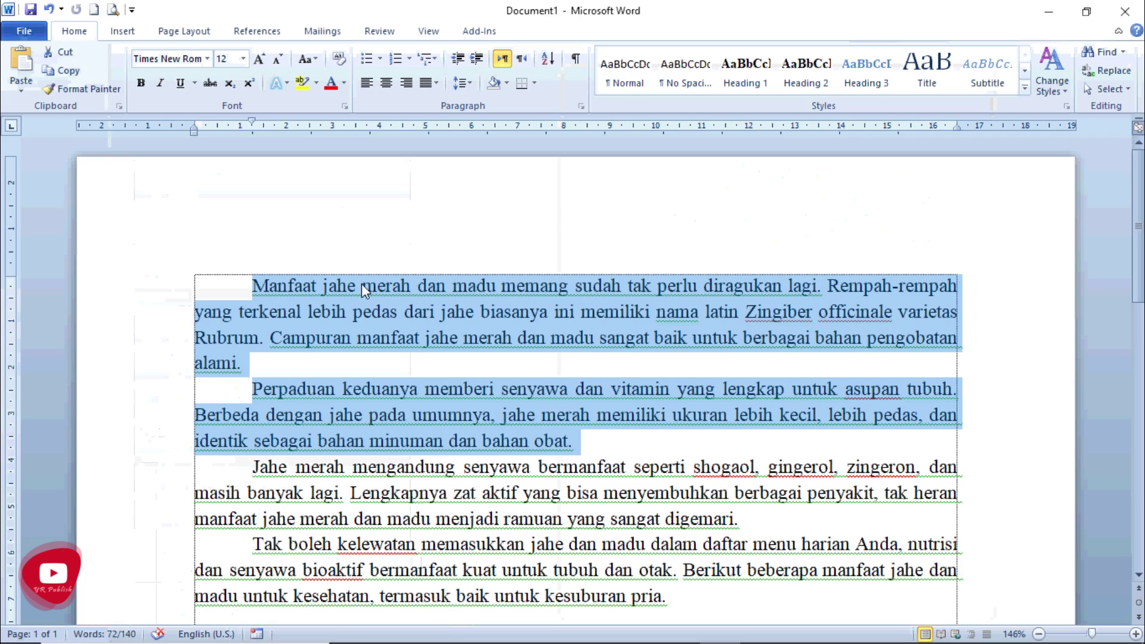
Reselect the first two paragraphs and set the print range to Print Selection.
click(251, 286)
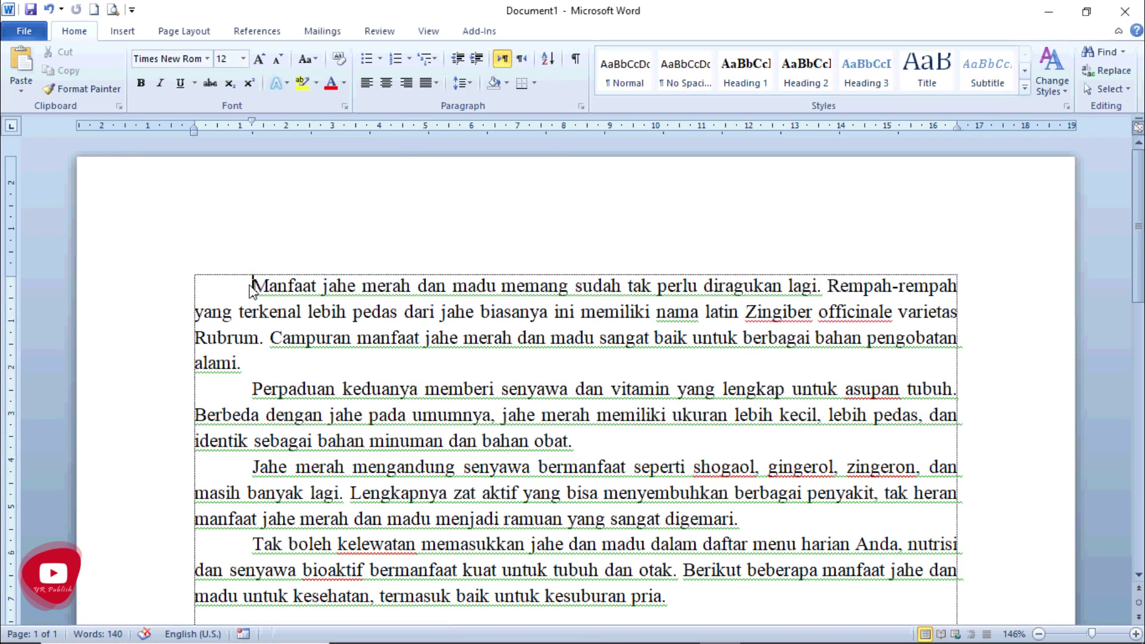
drag(251, 286, 663, 440)
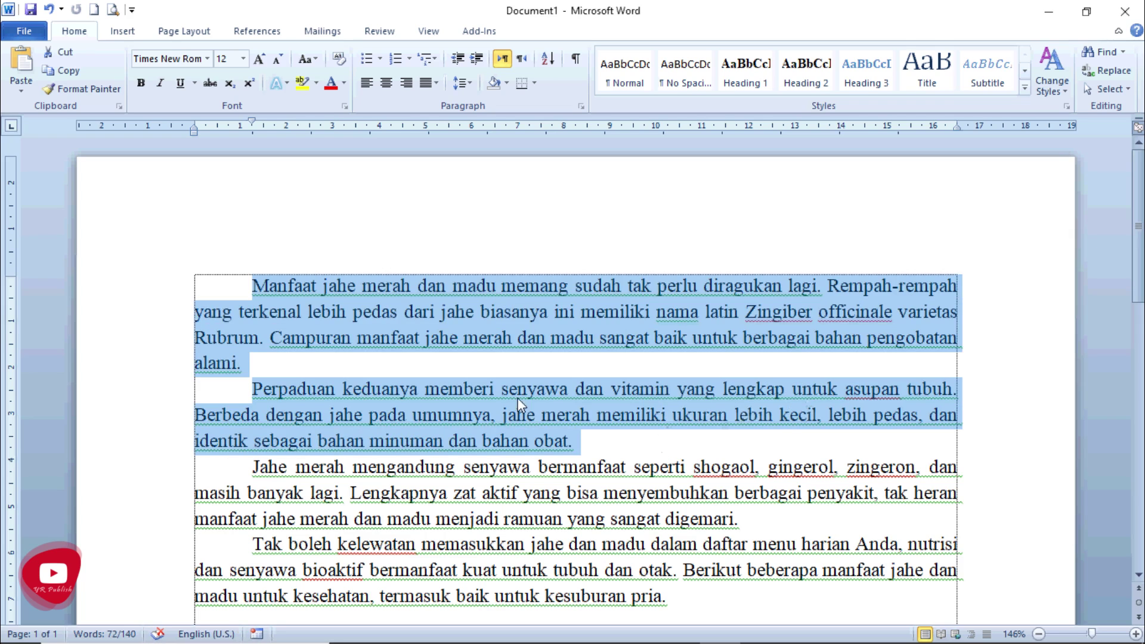
click(23, 31)
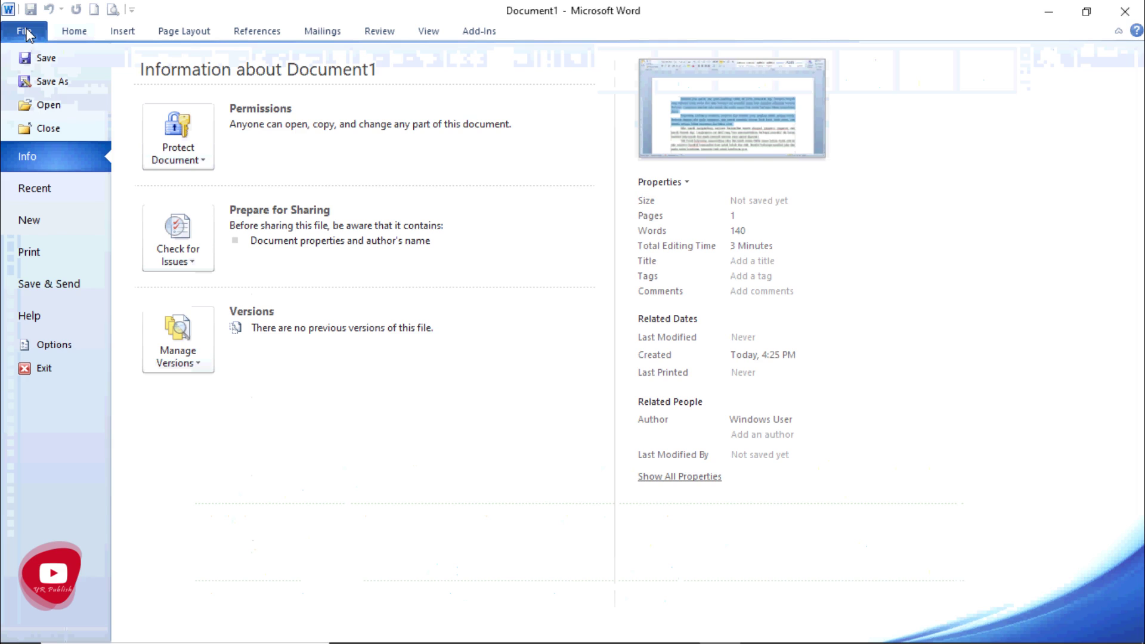
click(34, 251)
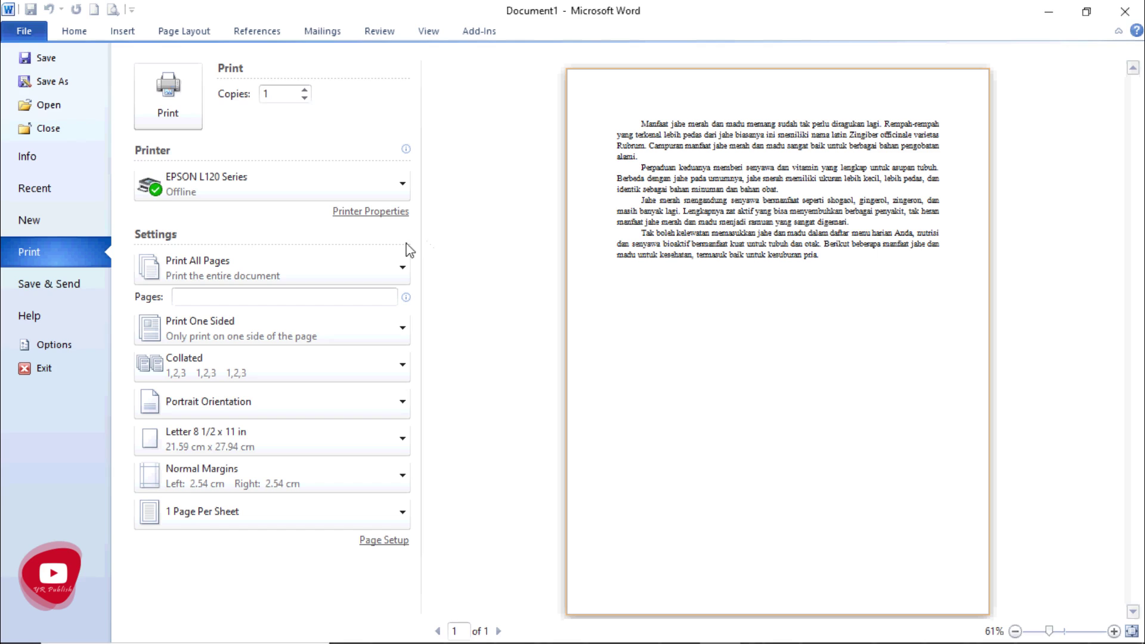
click(251, 268)
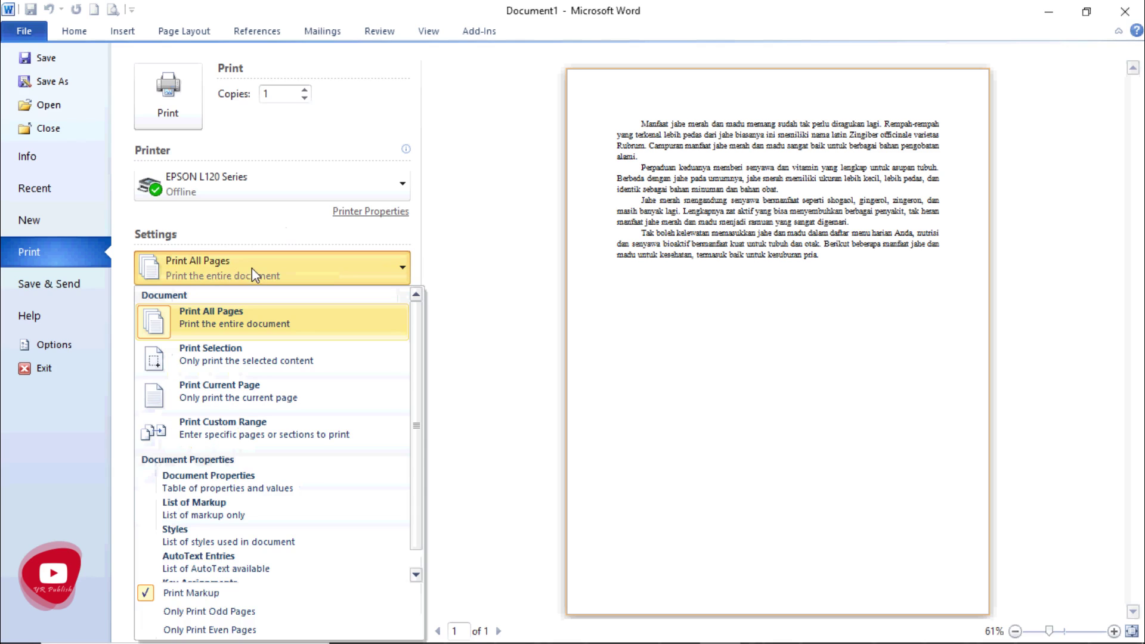
click(256, 358)
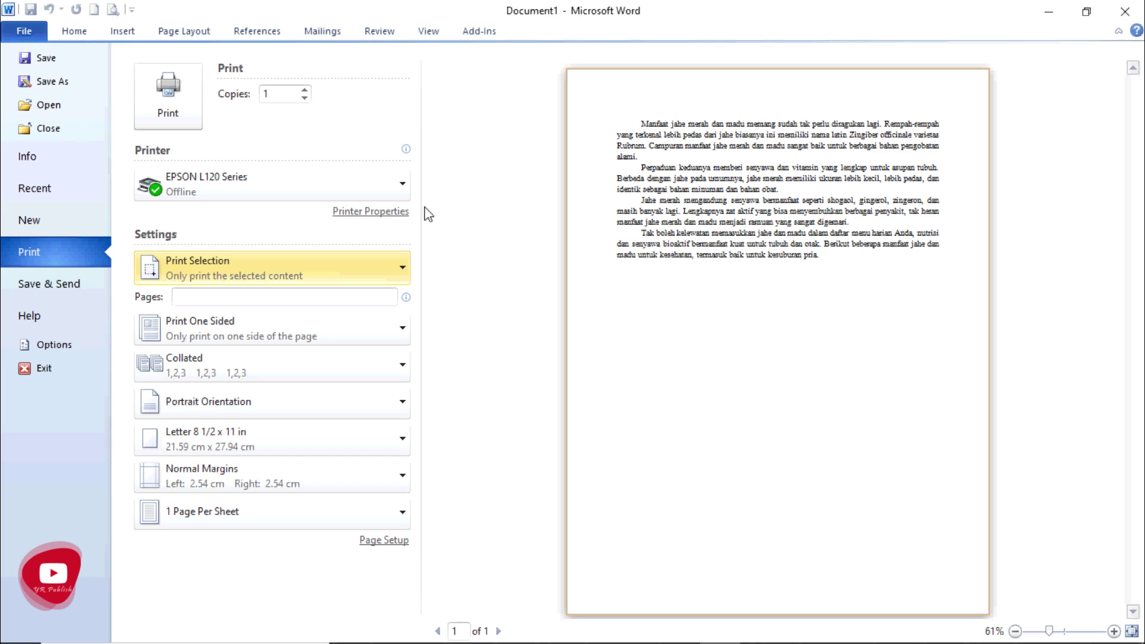
Switch the print range to Print Current Page and replace it with a custom range of page 3.
click(396, 280)
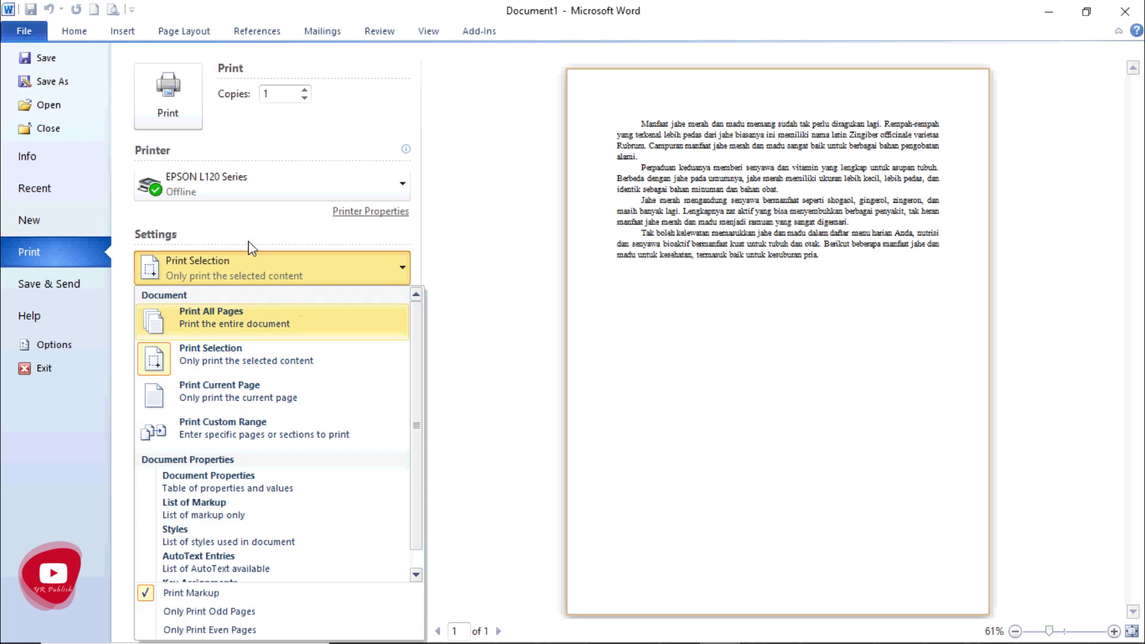
click(225, 398)
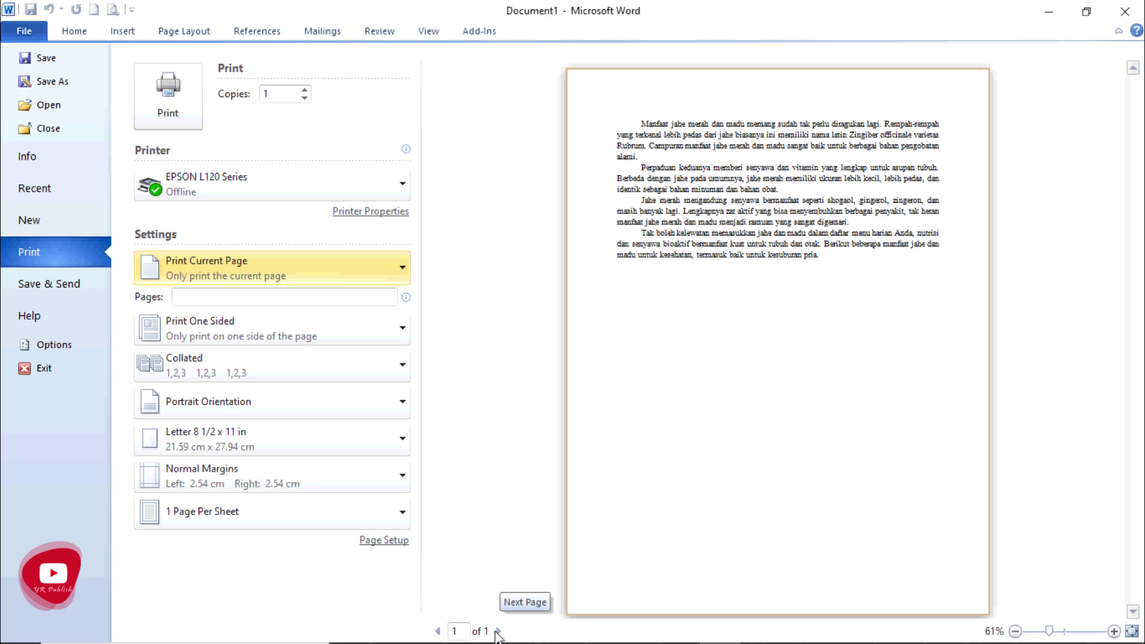
click(272, 297)
text(3)
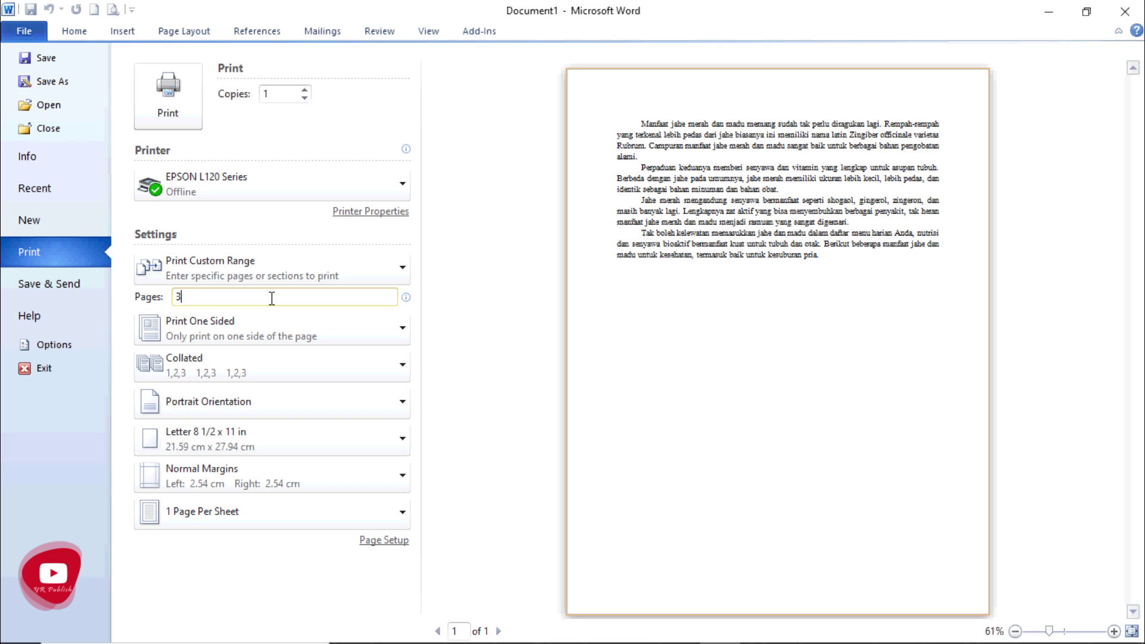
Check the print range and printer choices, and re-enter 3 as the custom page to print.
click(306, 275)
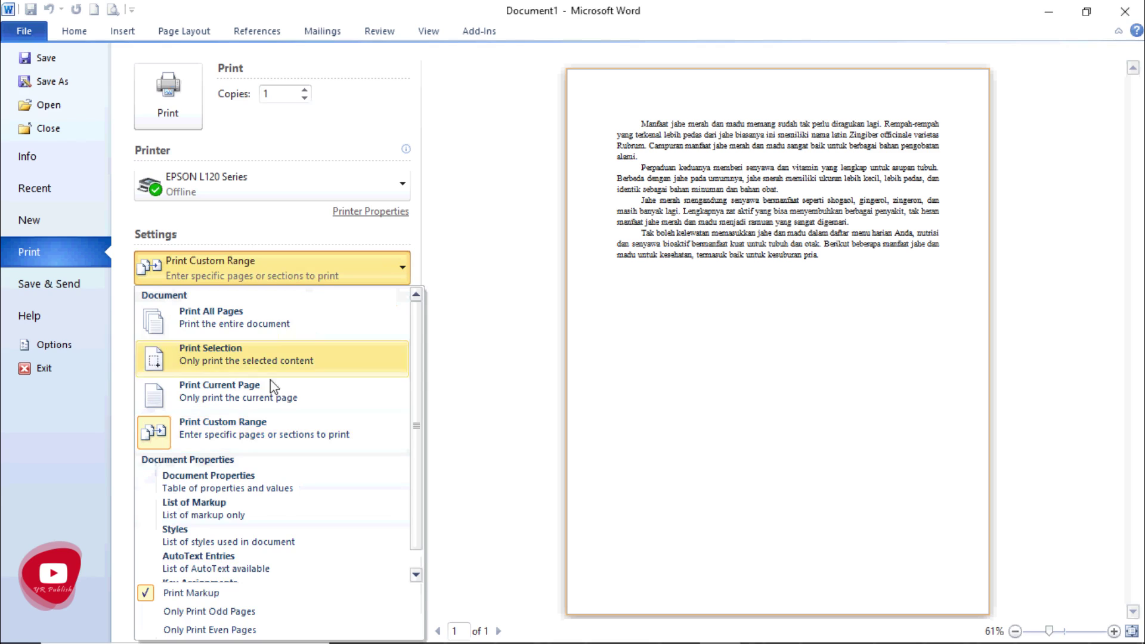
click(285, 190)
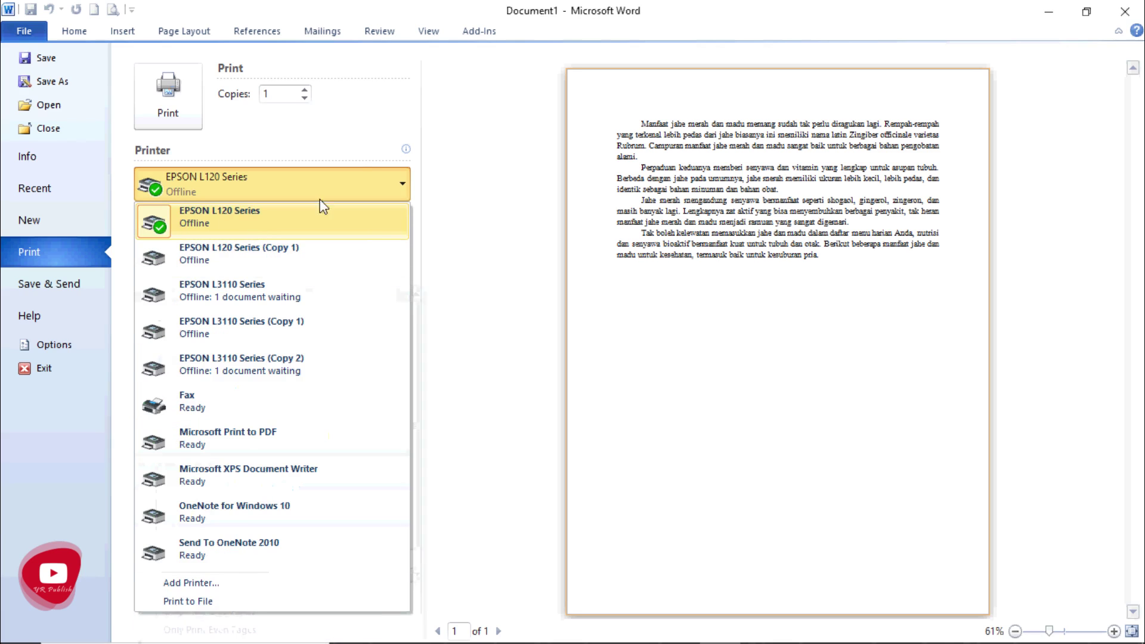
click(373, 135)
double_click(224, 299)
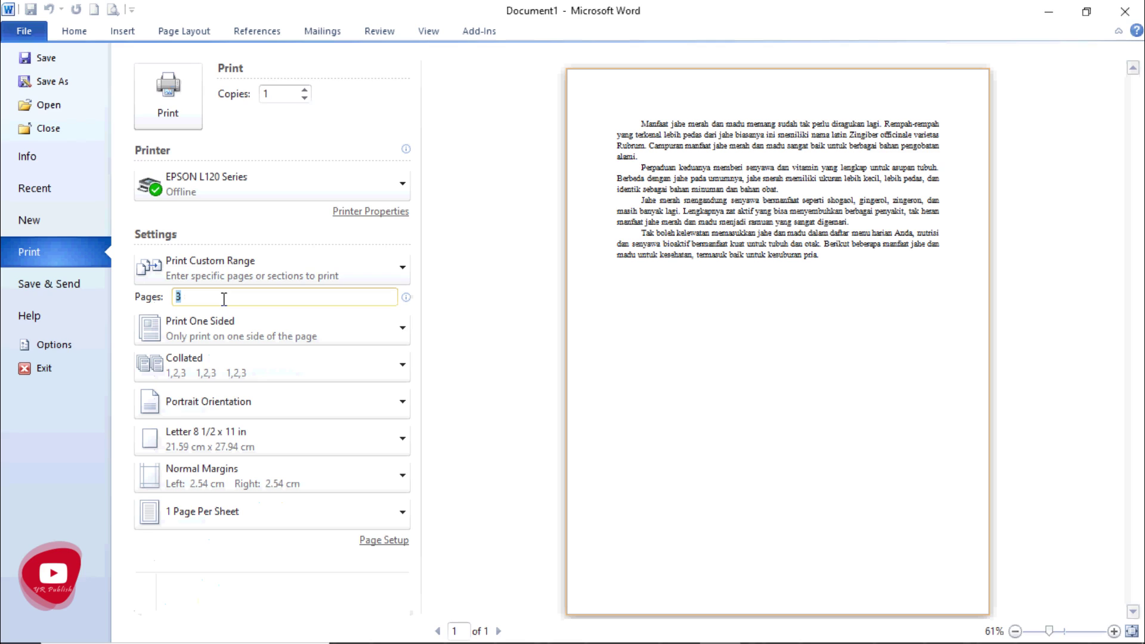
click(246, 272)
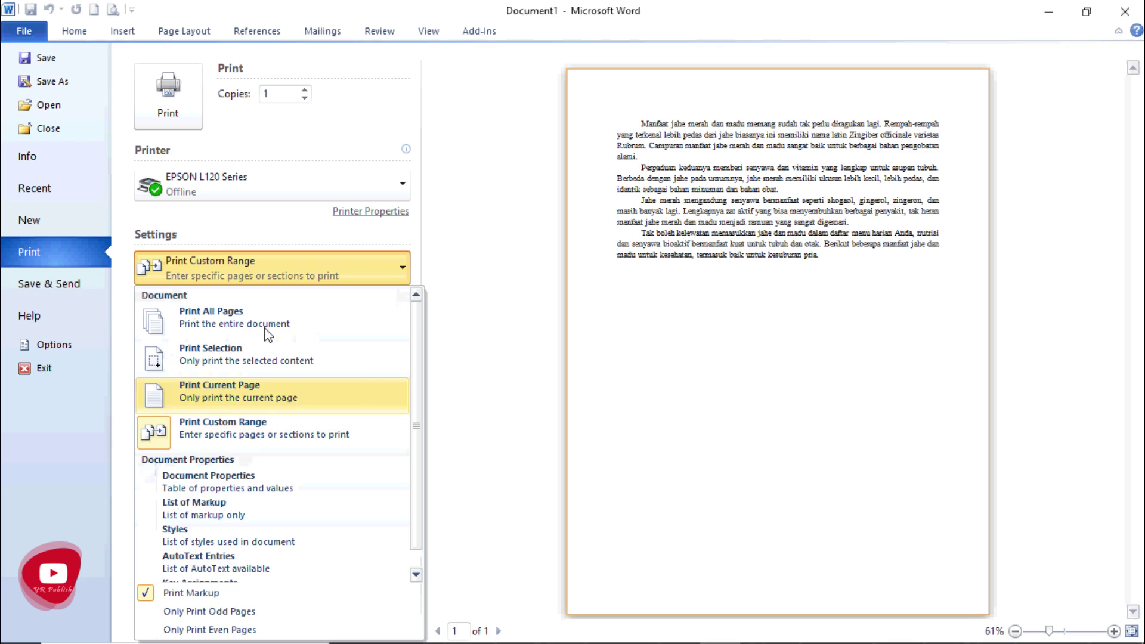
click(266, 229)
double_click(211, 300)
text(3)
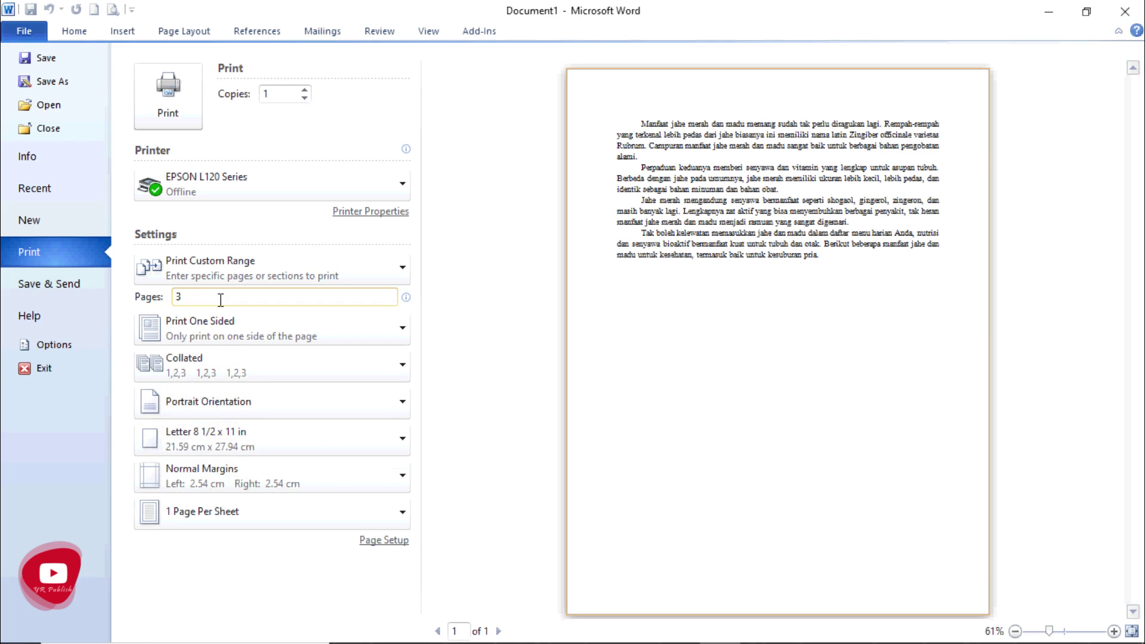
Examine the one-sided and manual both-sides printing options, keeping Print One Sided.
click(401, 327)
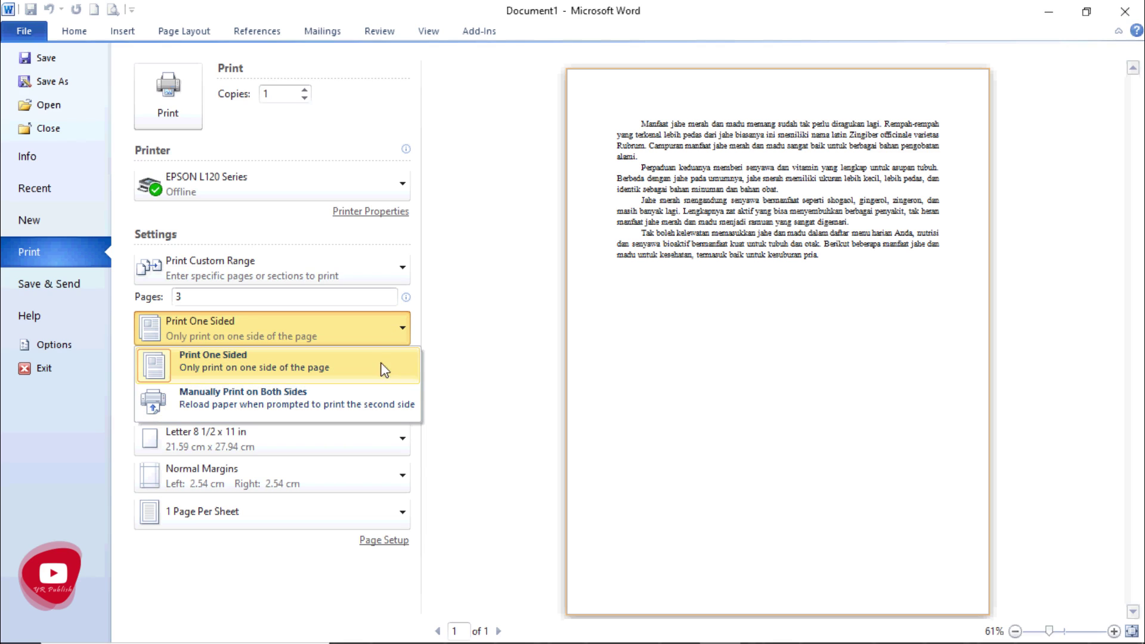
click(451, 349)
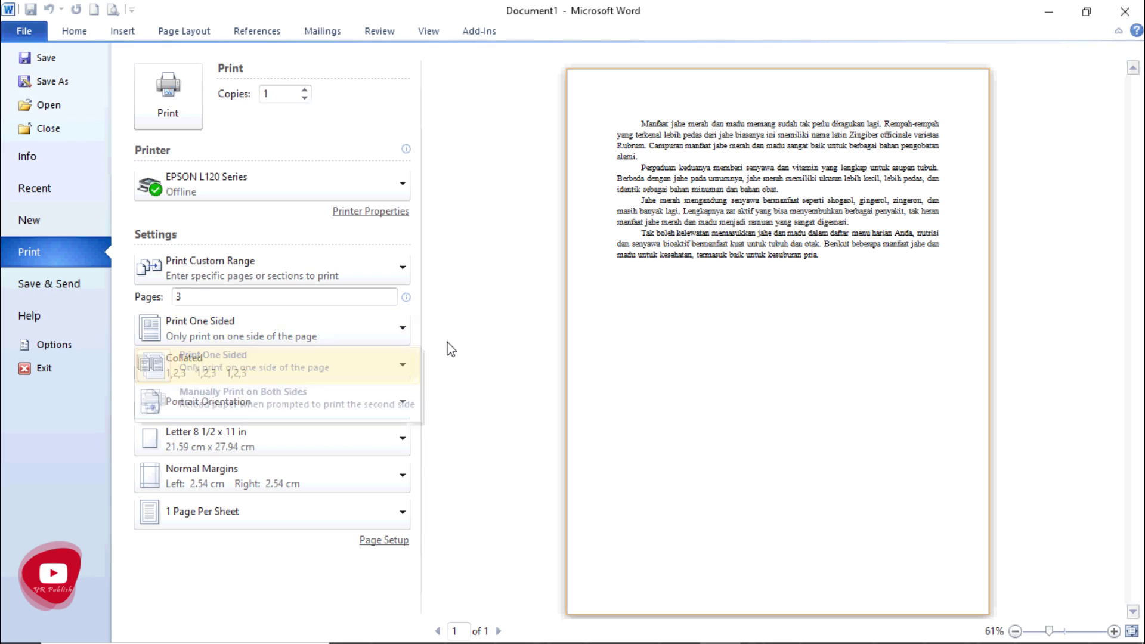
click(353, 331)
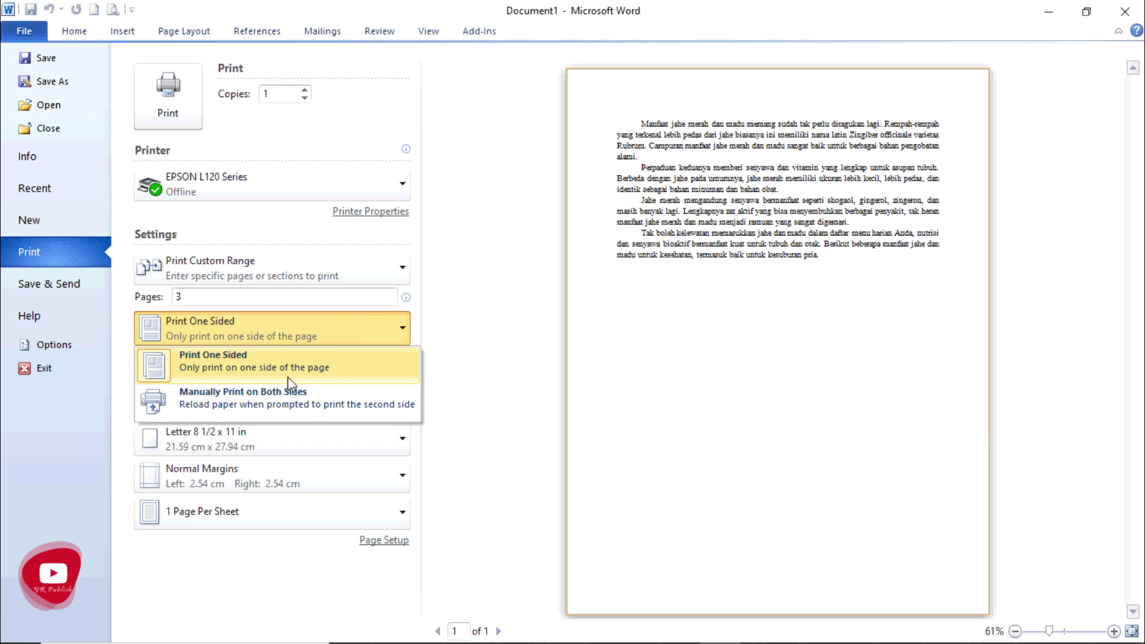
click(274, 352)
click(285, 332)
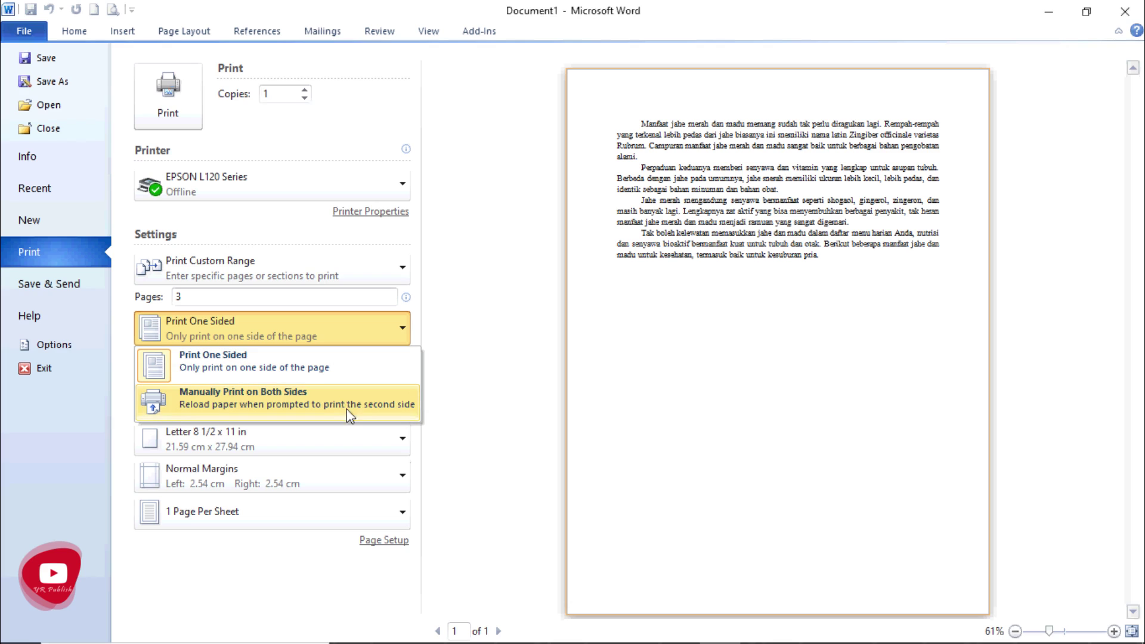
click(468, 371)
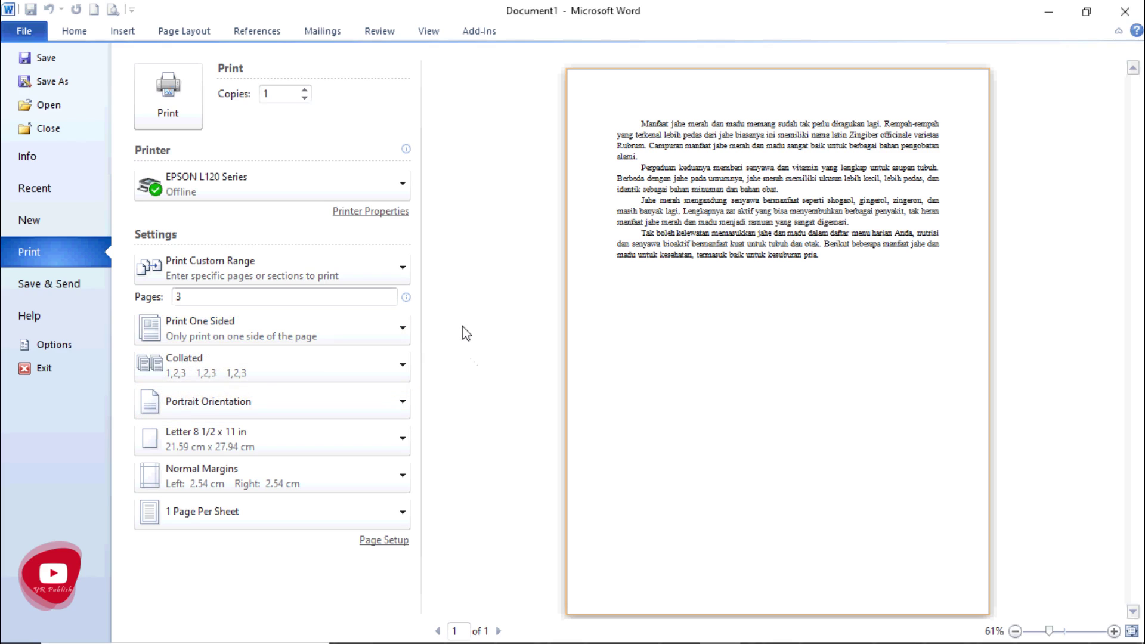
Set the number of copies to 2 and switch the page collation to Uncollated.
click(343, 338)
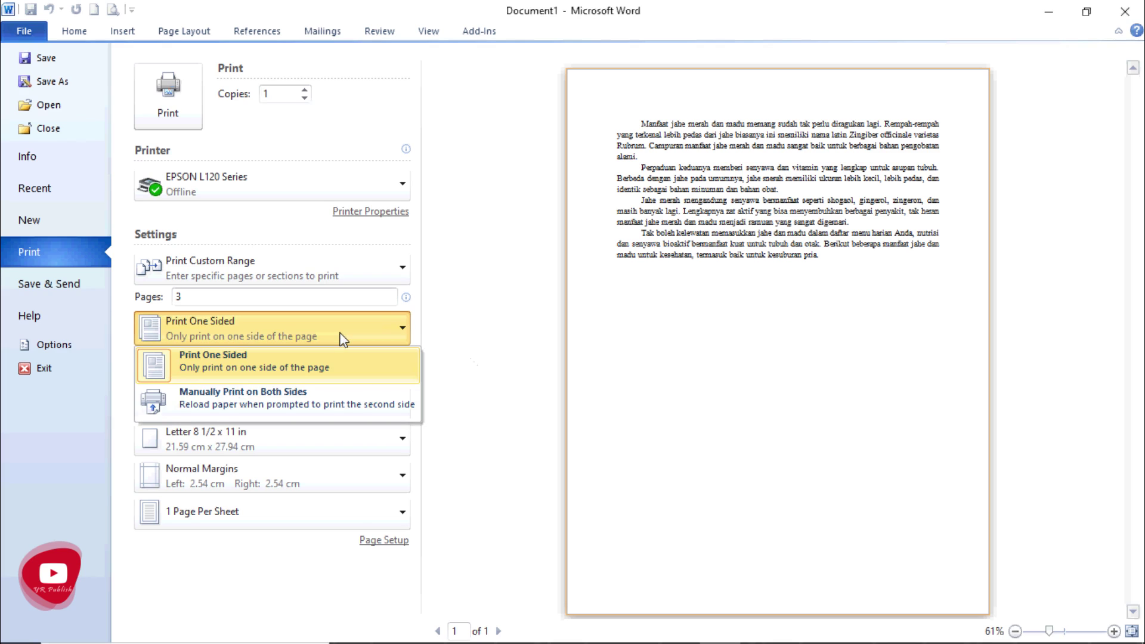
click(343, 339)
click(345, 374)
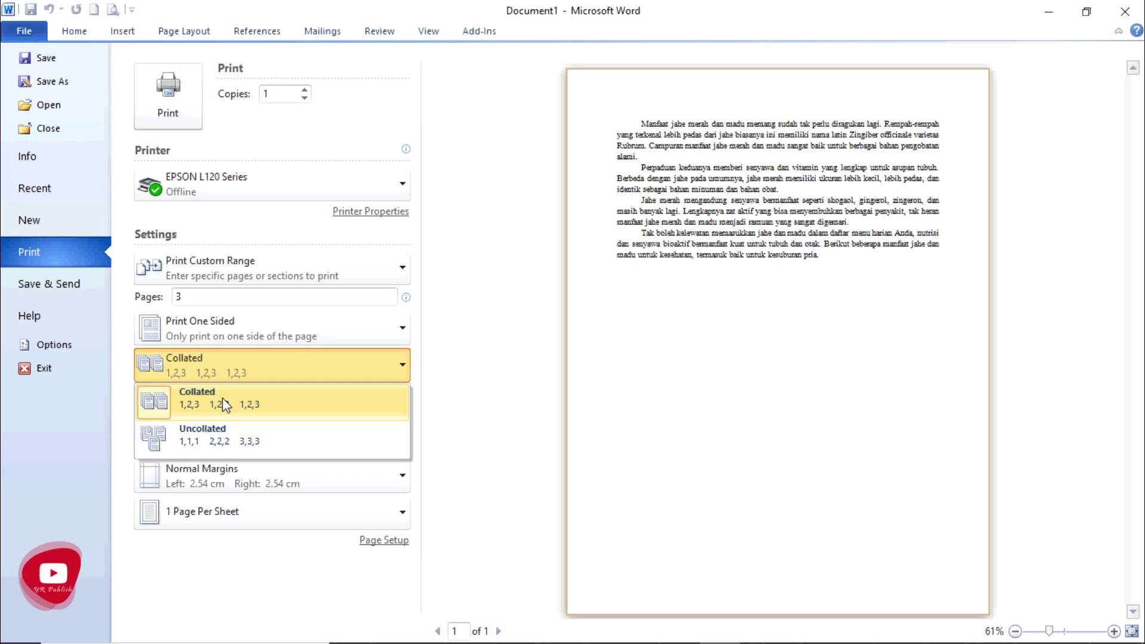
click(305, 91)
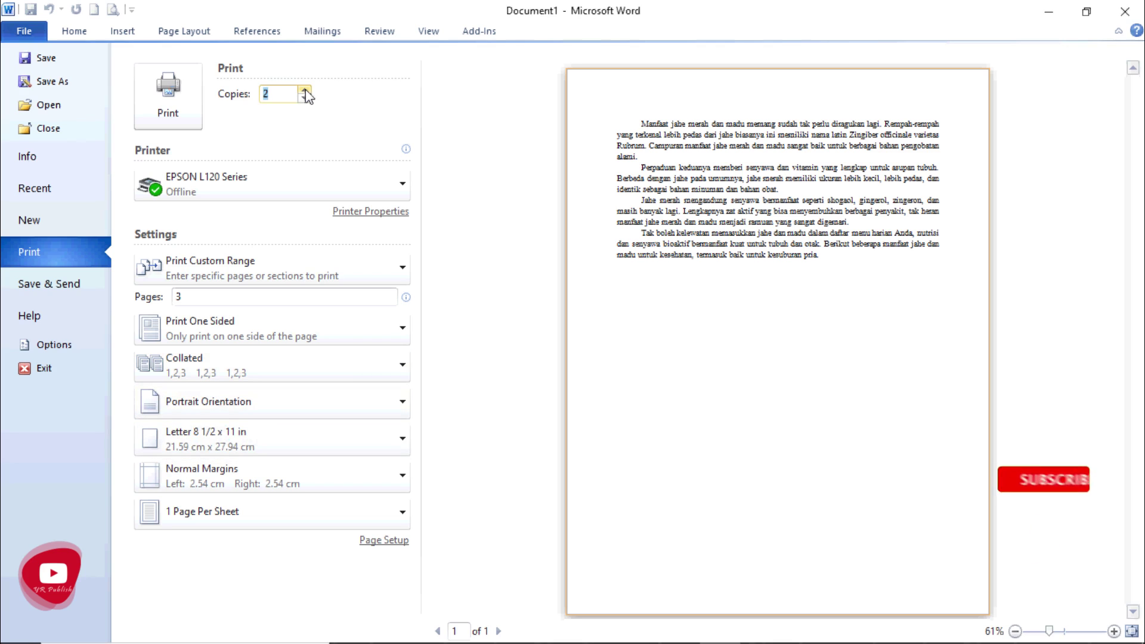
click(308, 373)
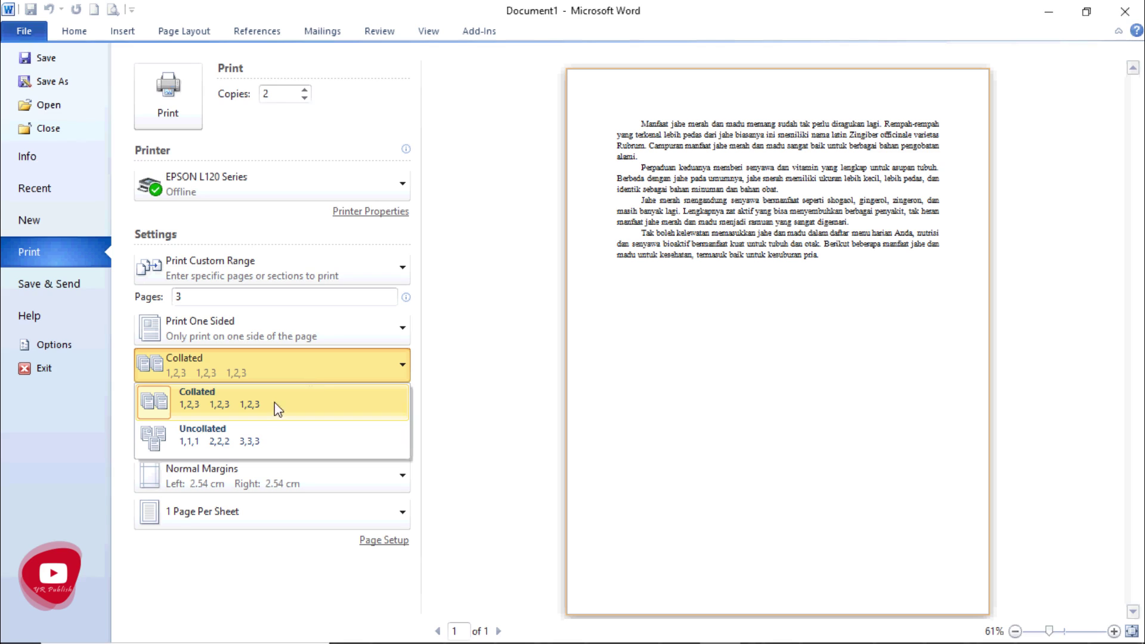
click(247, 448)
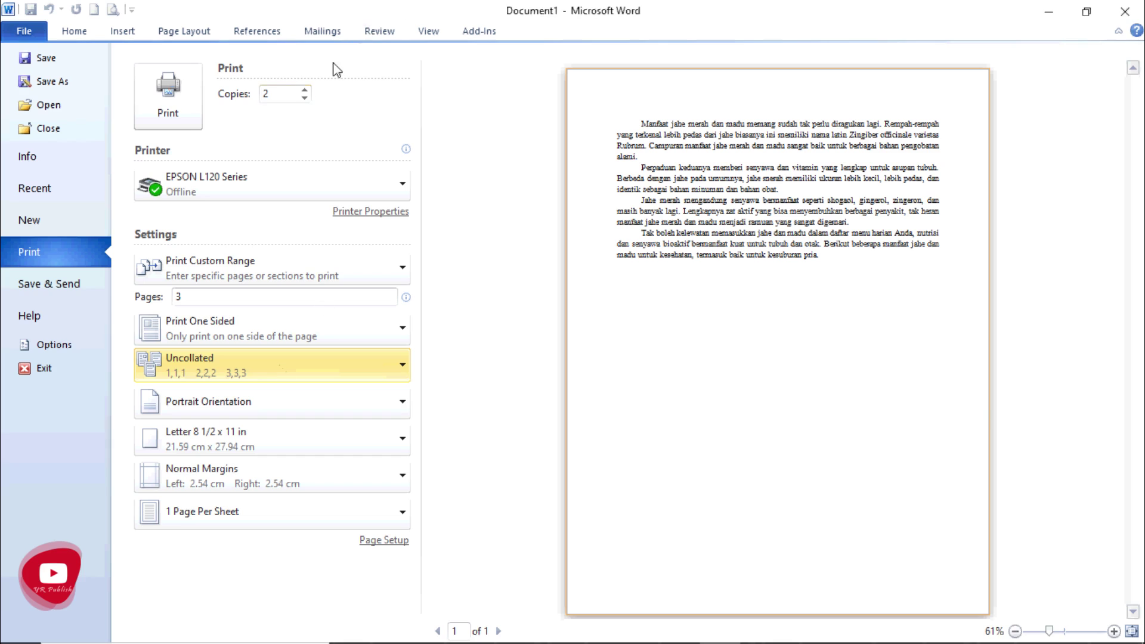
Review the copies and collation settings, and examine the portrait and landscape orientation choices.
click(290, 94)
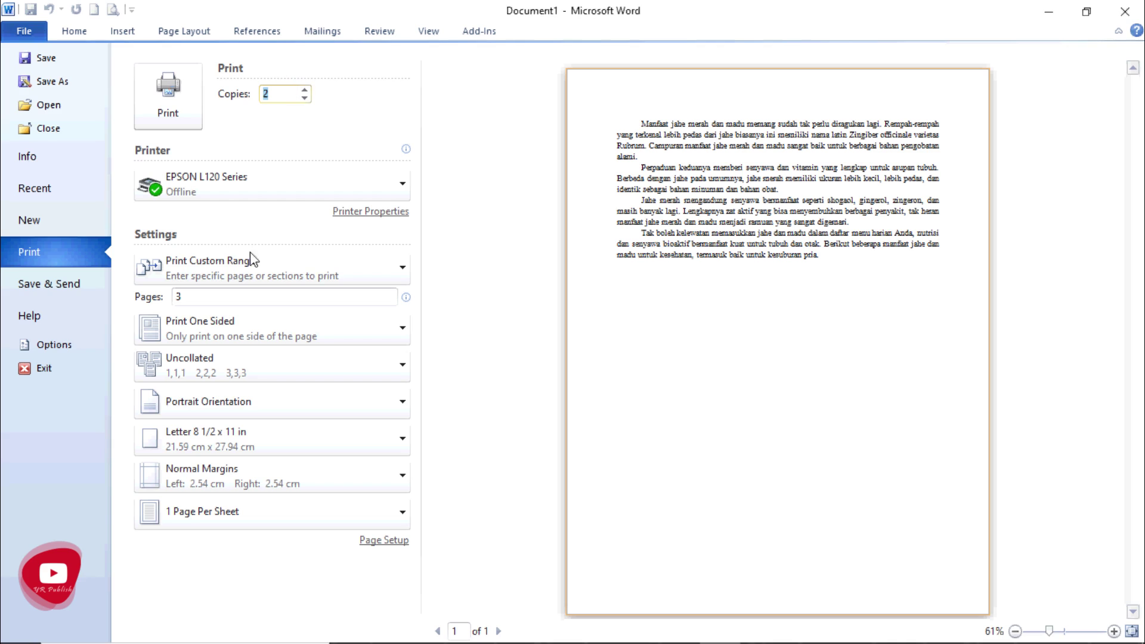
click(255, 367)
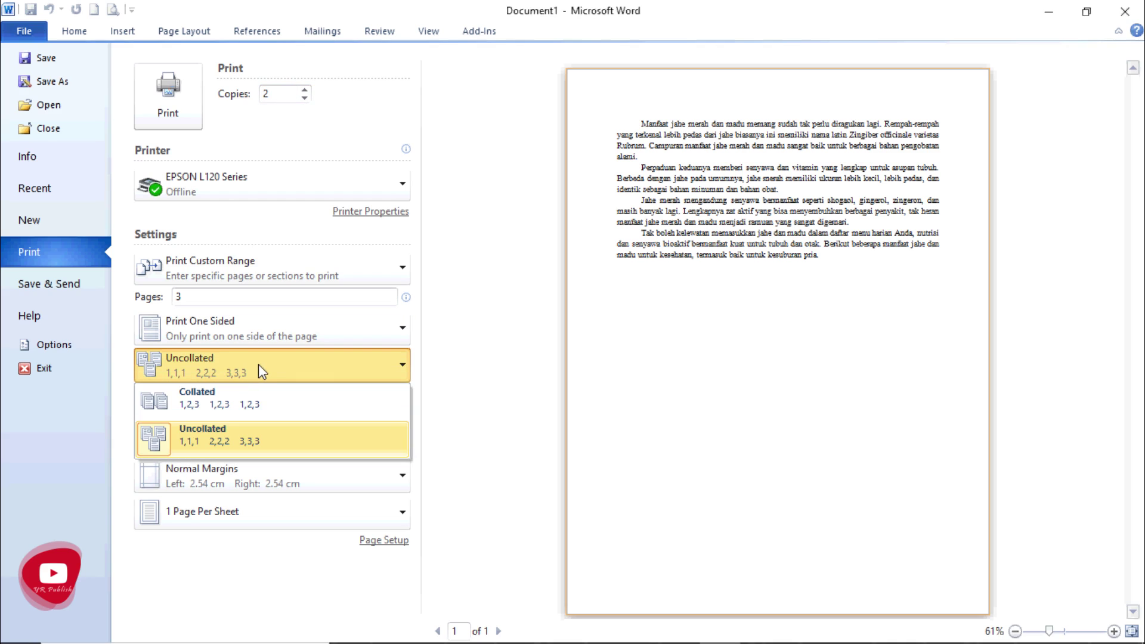
click(450, 373)
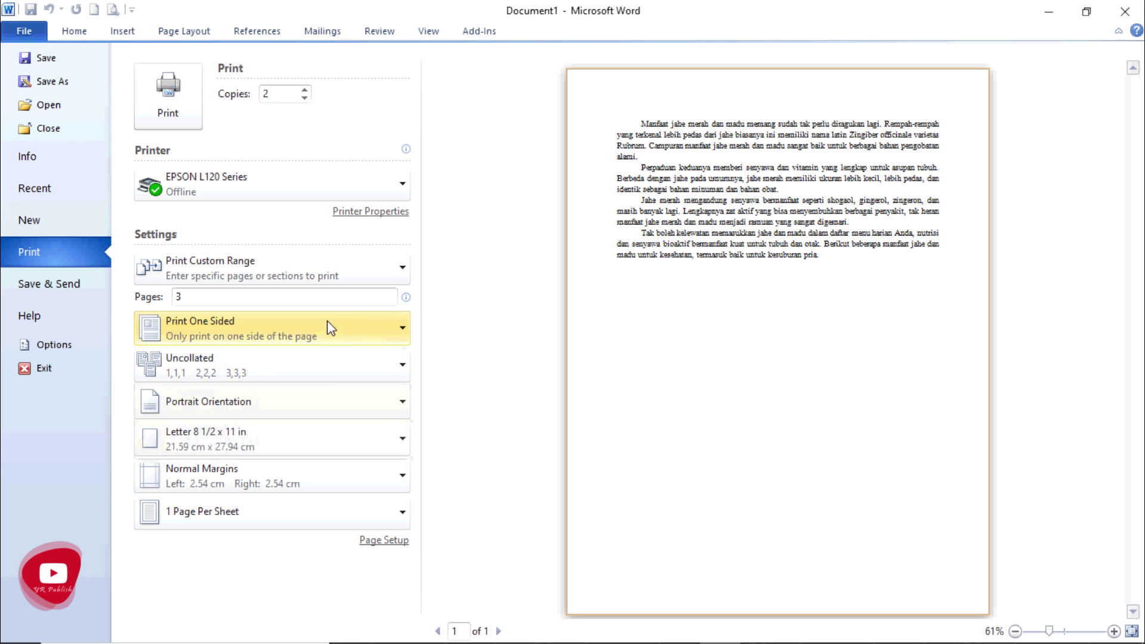
click(322, 408)
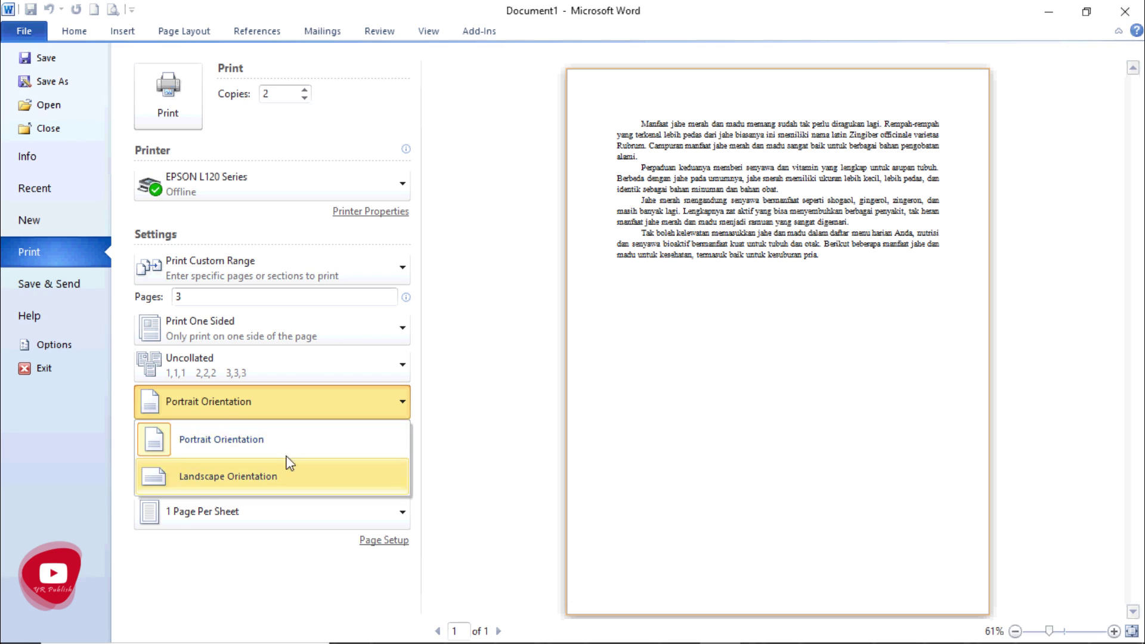
click(499, 377)
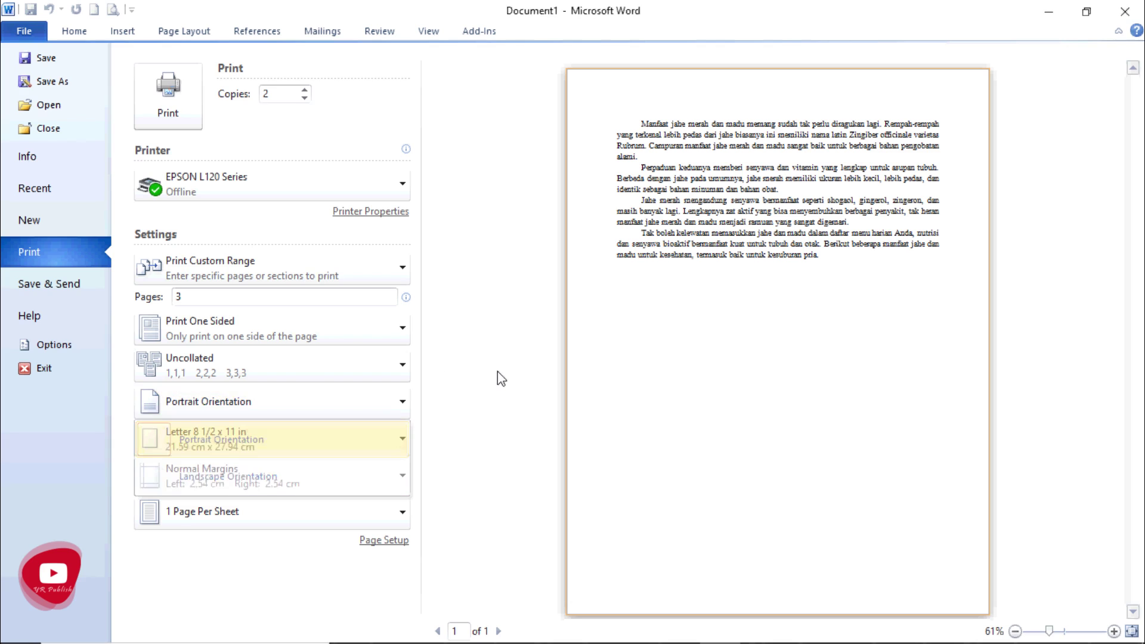
click(316, 404)
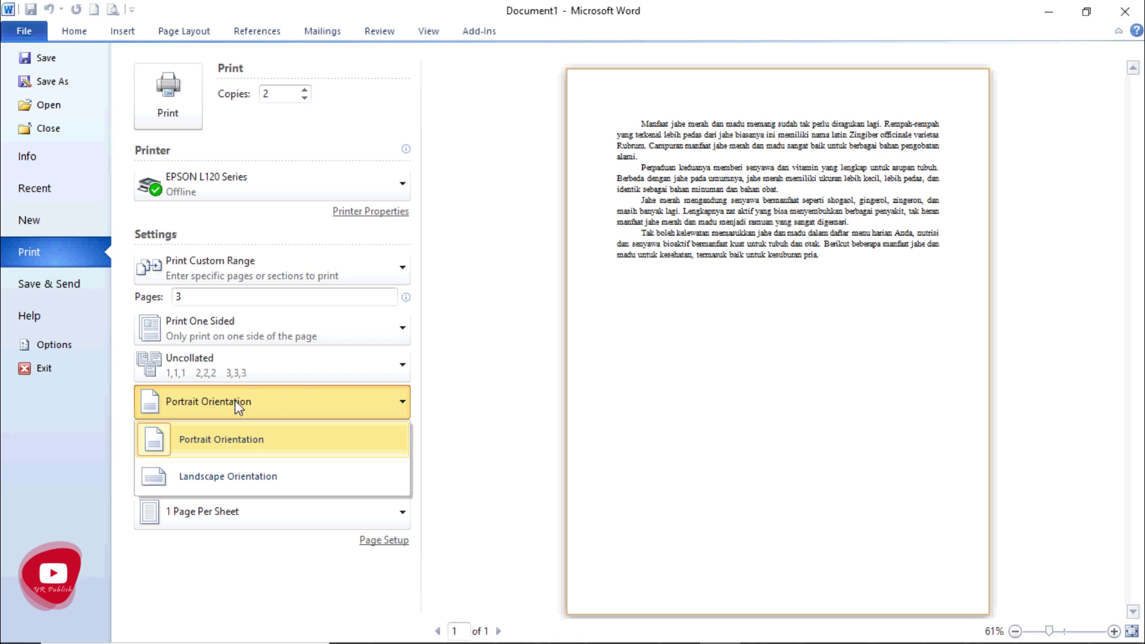
click(467, 391)
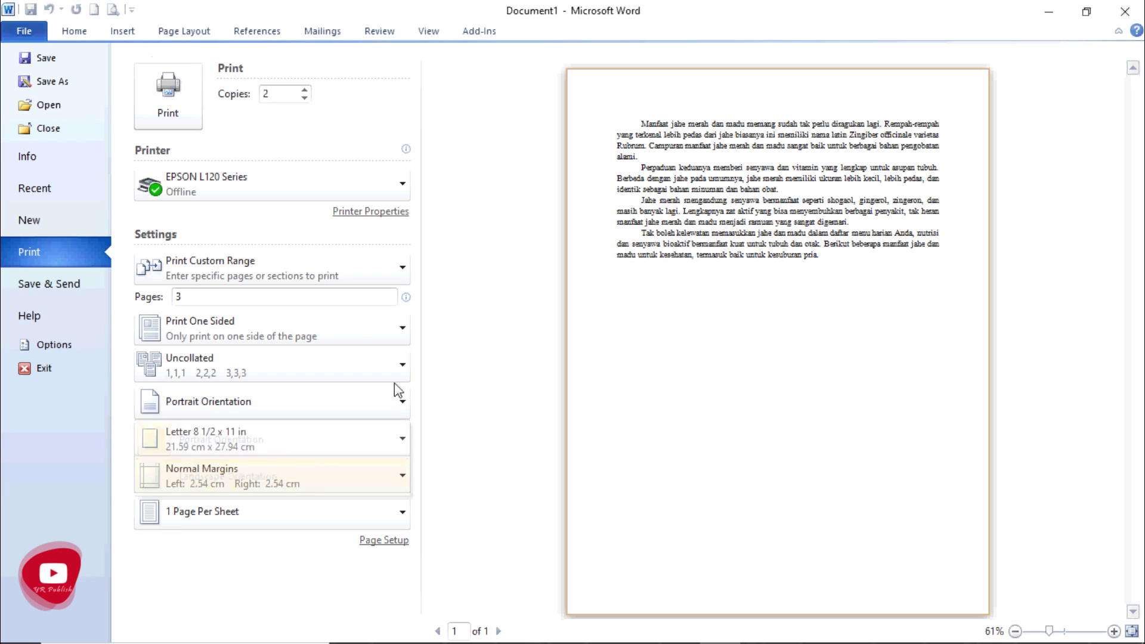
Try a custom paper height of 33 cm in the Page Setup paper settings and discard the change.
click(394, 442)
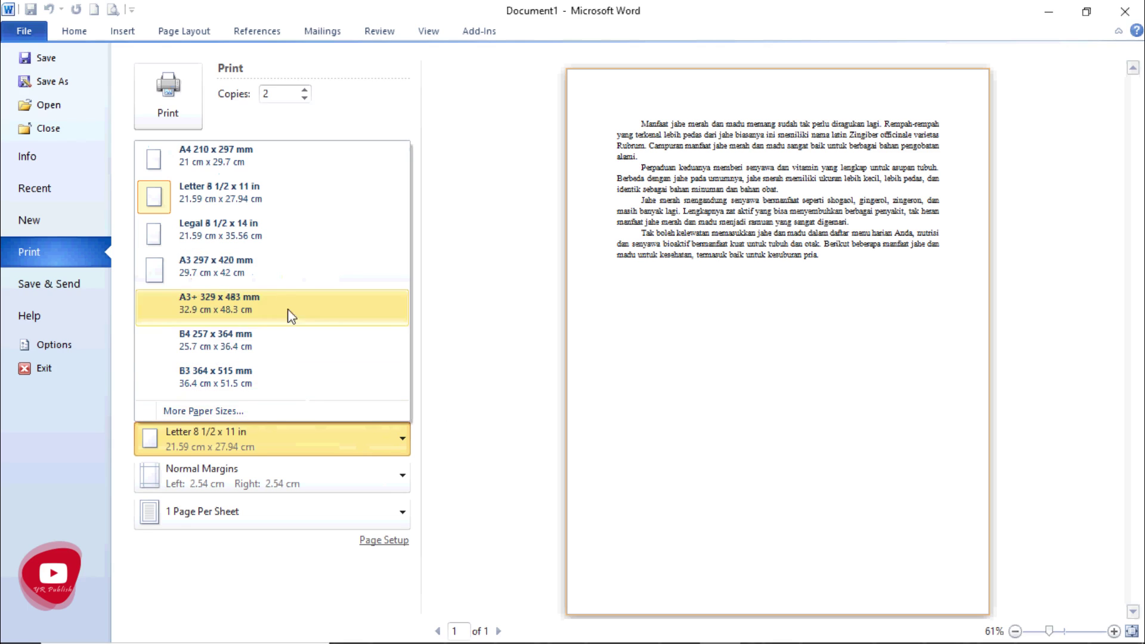
click(224, 410)
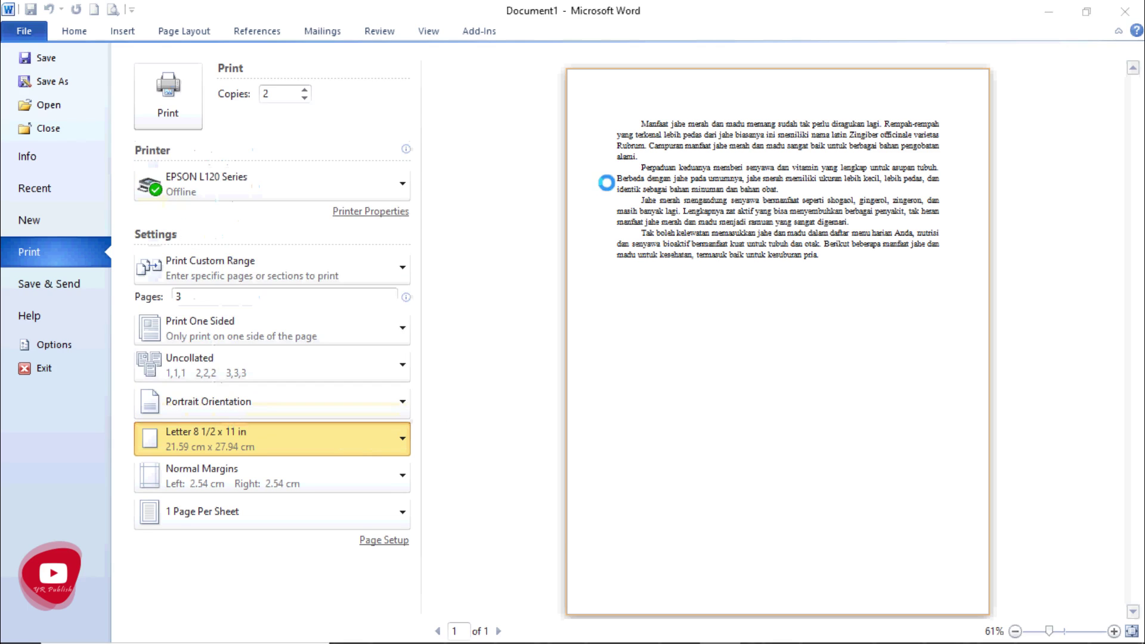
drag(500, 184, 438, 185)
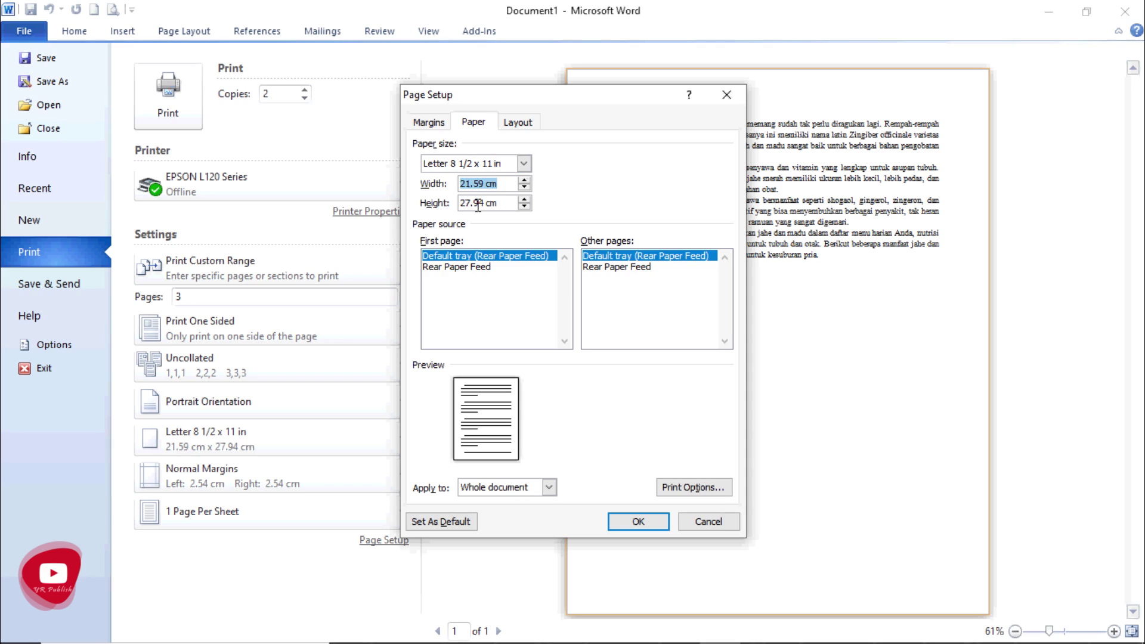
click(524, 164)
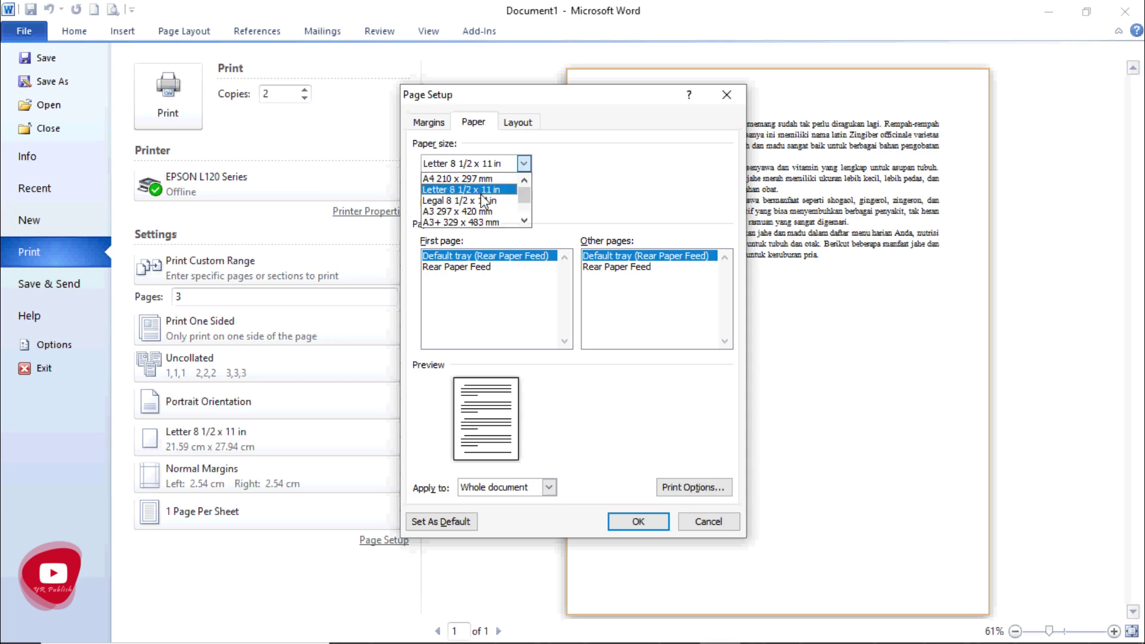
click(492, 137)
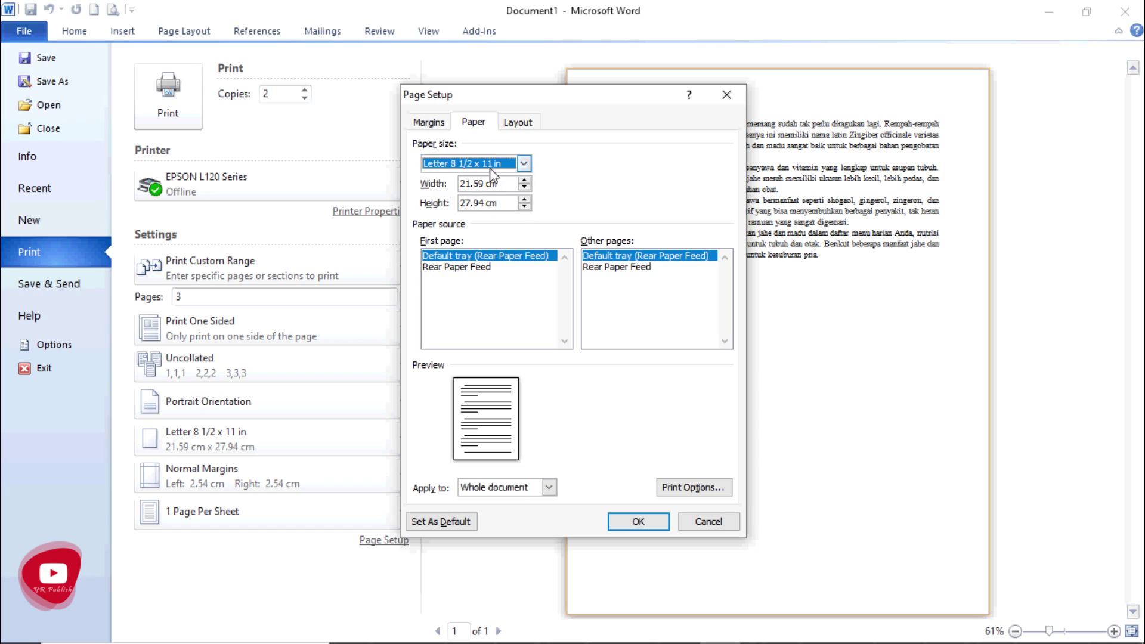
double_click(481, 203)
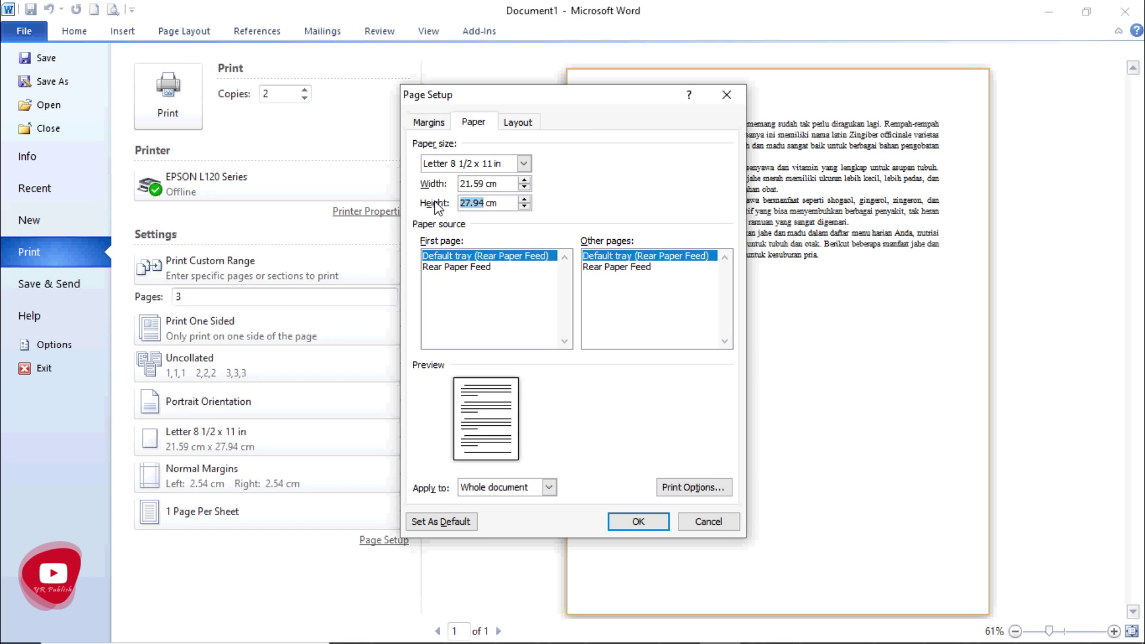
text(33)
click(710, 528)
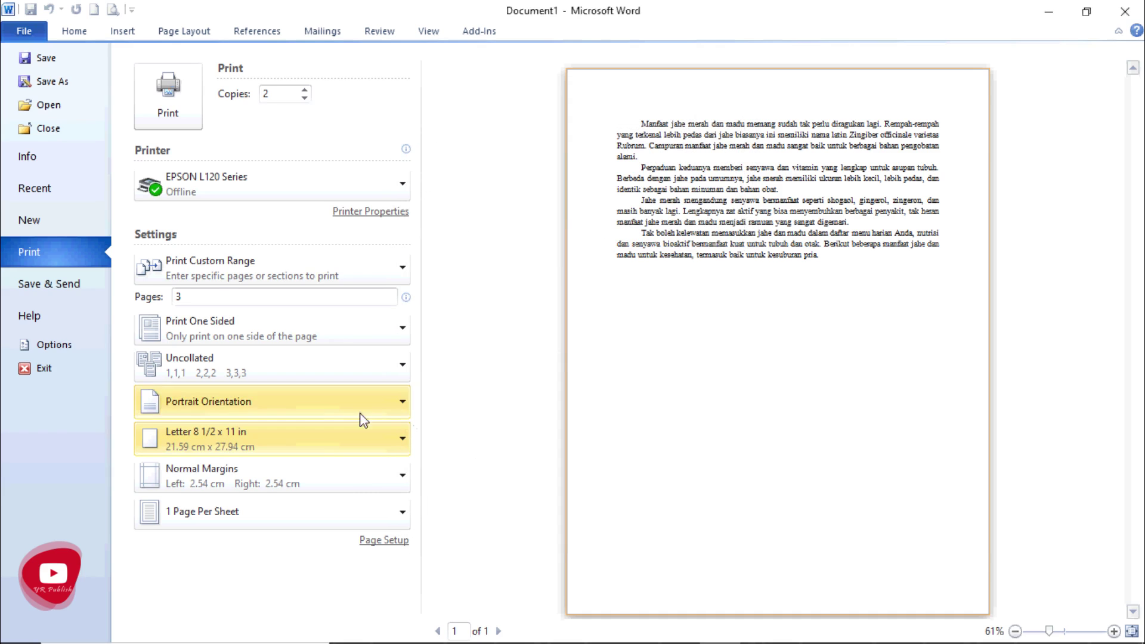
Examine the available paper sizes and margin presets, keeping Letter paper and Normal Margins.
click(319, 439)
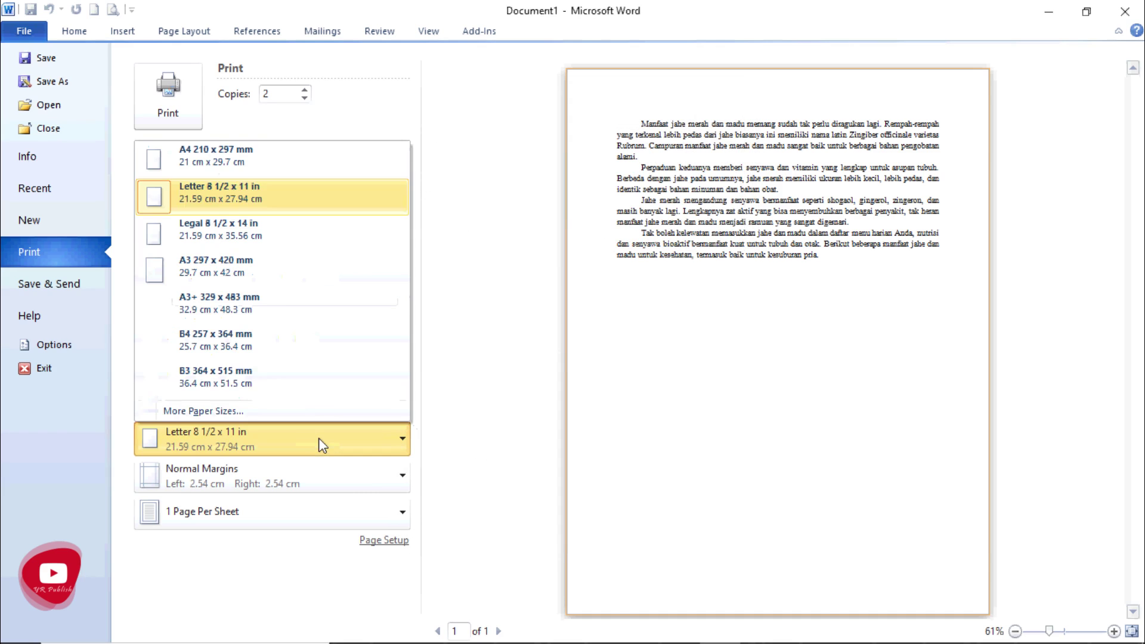
click(565, 335)
click(392, 477)
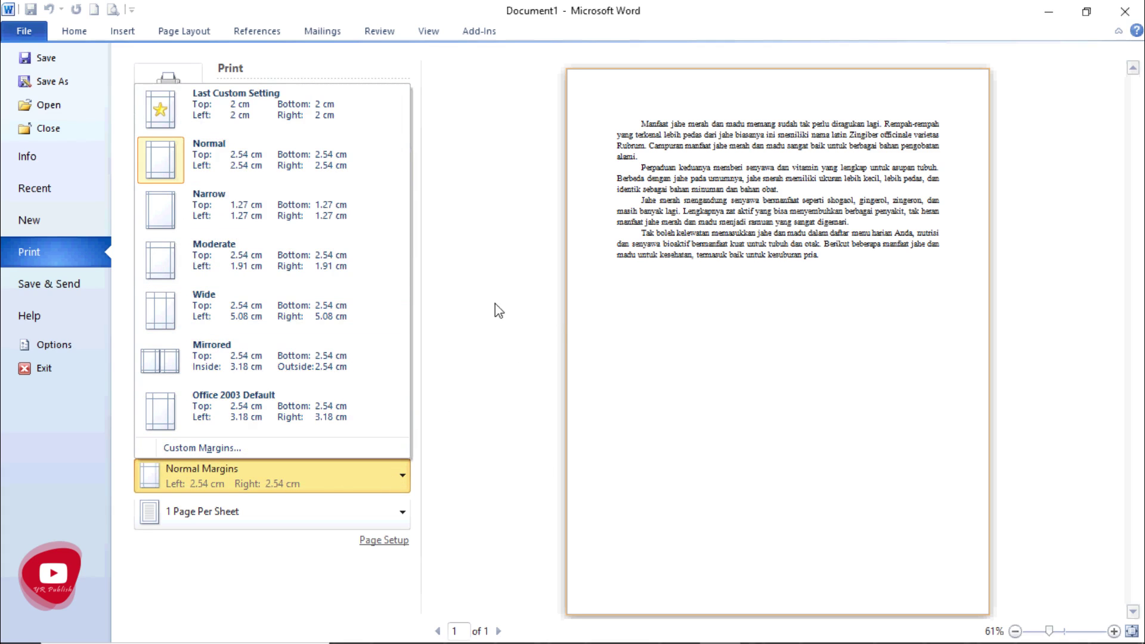
click(534, 468)
Set the print layout to 2 Pages Per Sheet and review the other pages-per-sheet options.
click(399, 513)
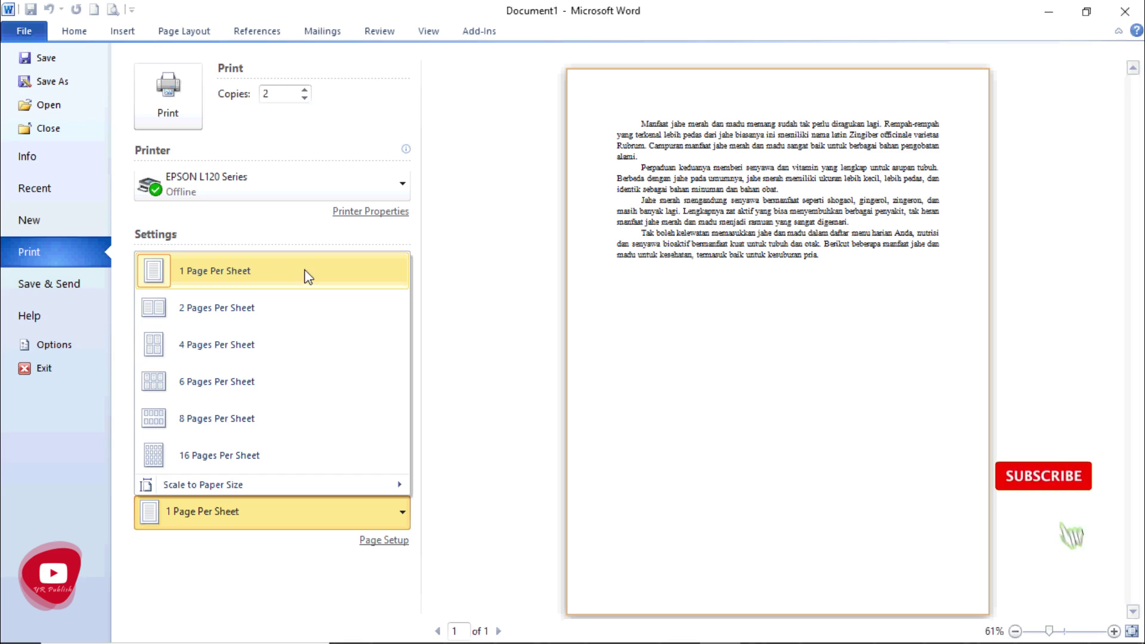
click(248, 311)
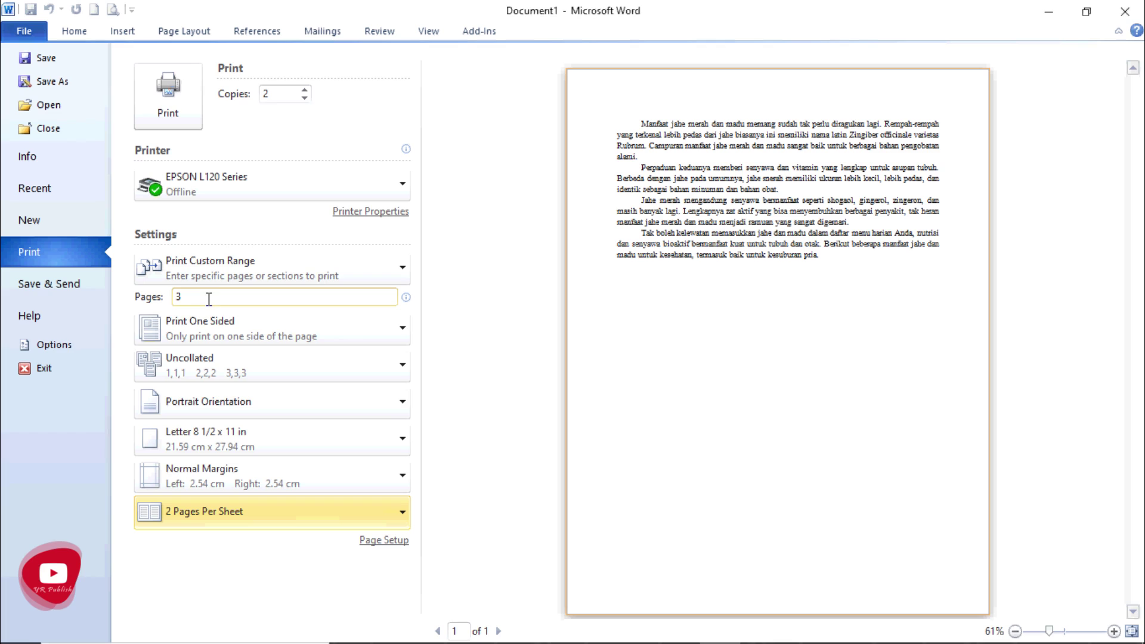
click(270, 513)
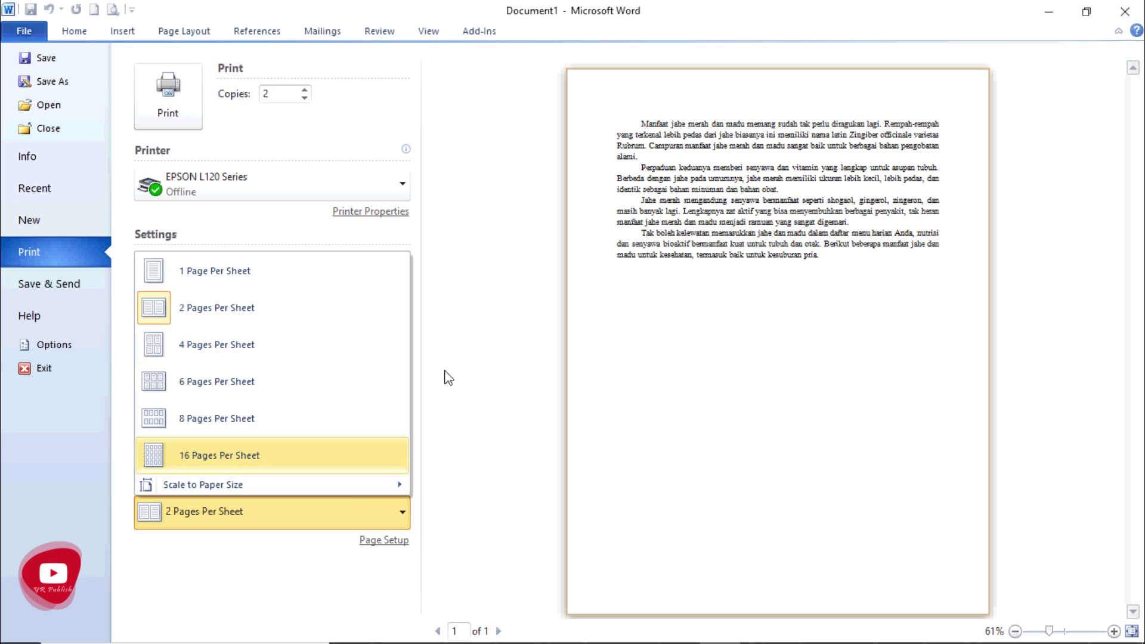
click(310, 524)
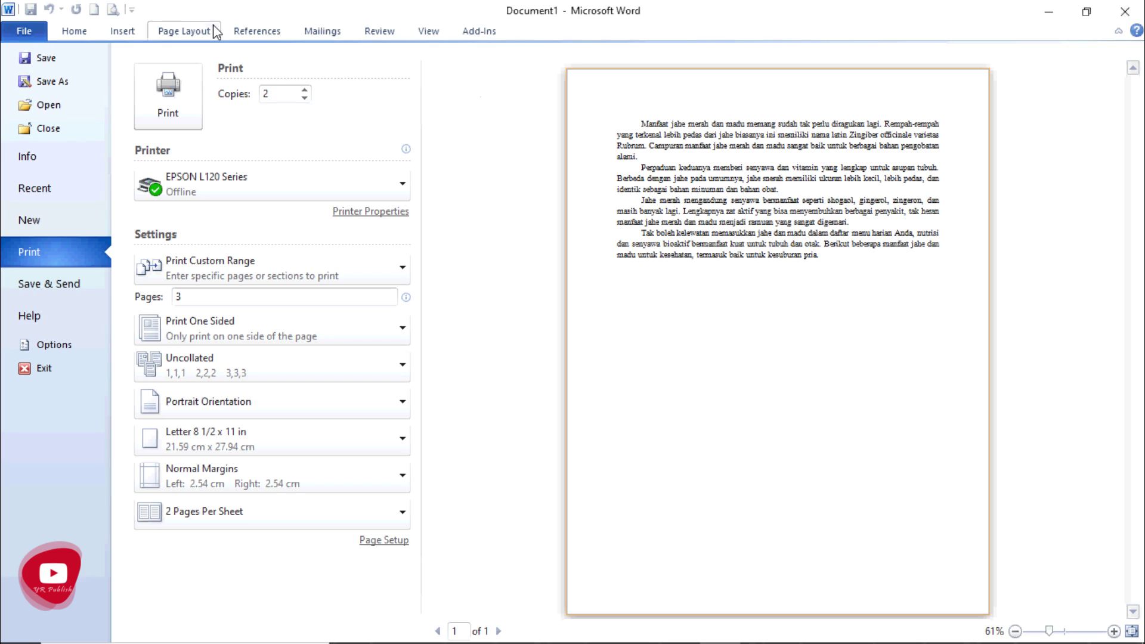
Leave the print settings, return to the document and deselect the first two paragraphs.
key(Escape)
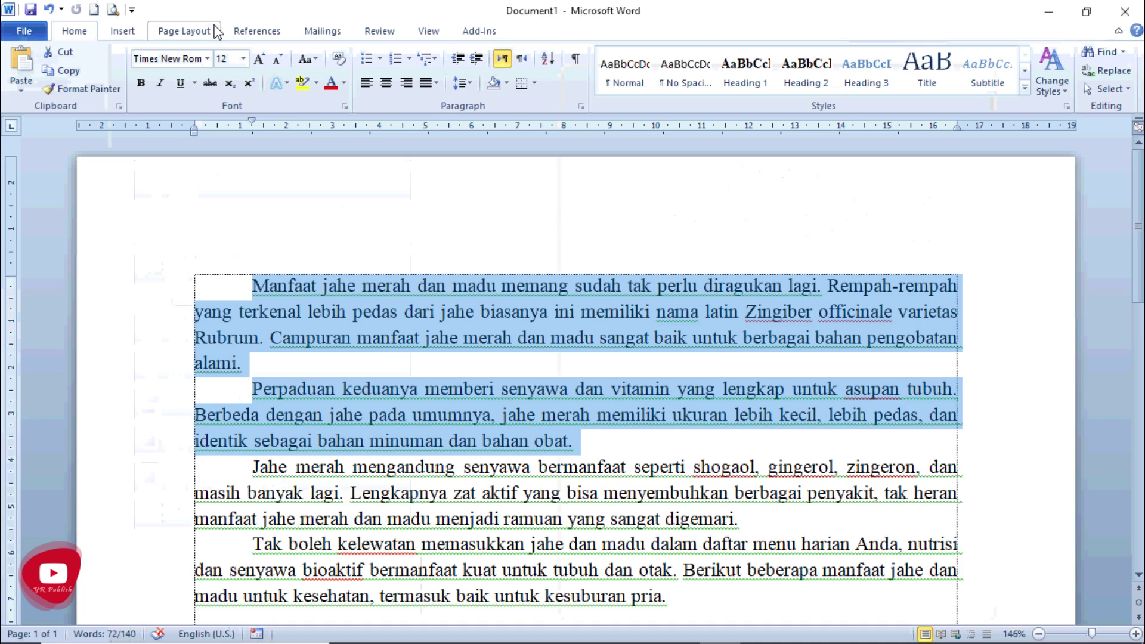
click(430, 360)
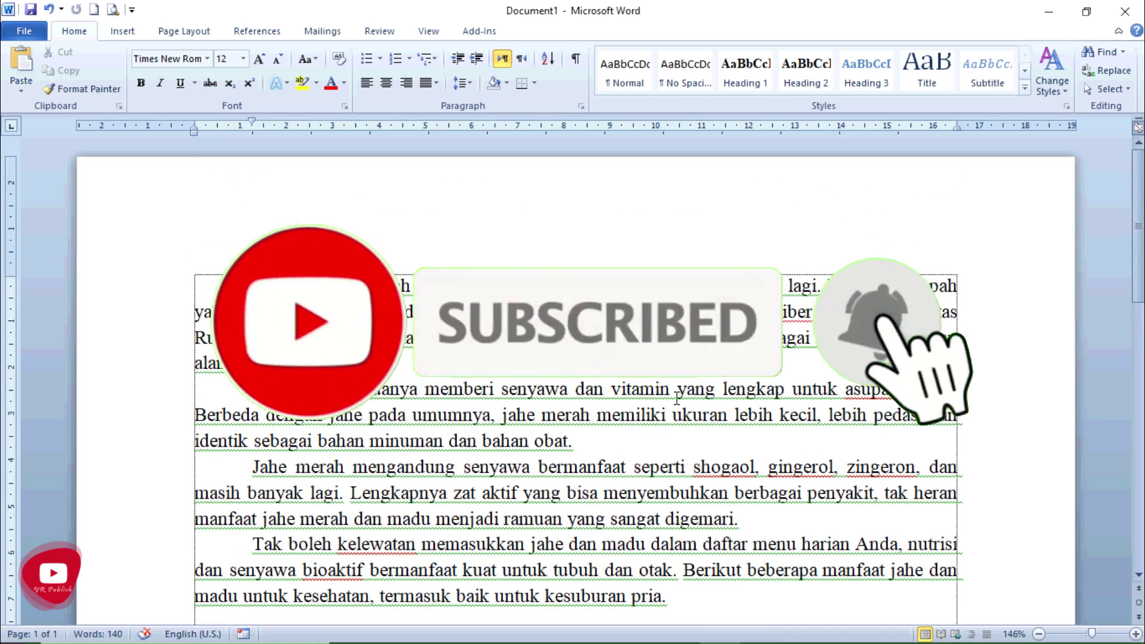
scroll(677, 399, down, 2)
scroll(898, 451, up, 2)
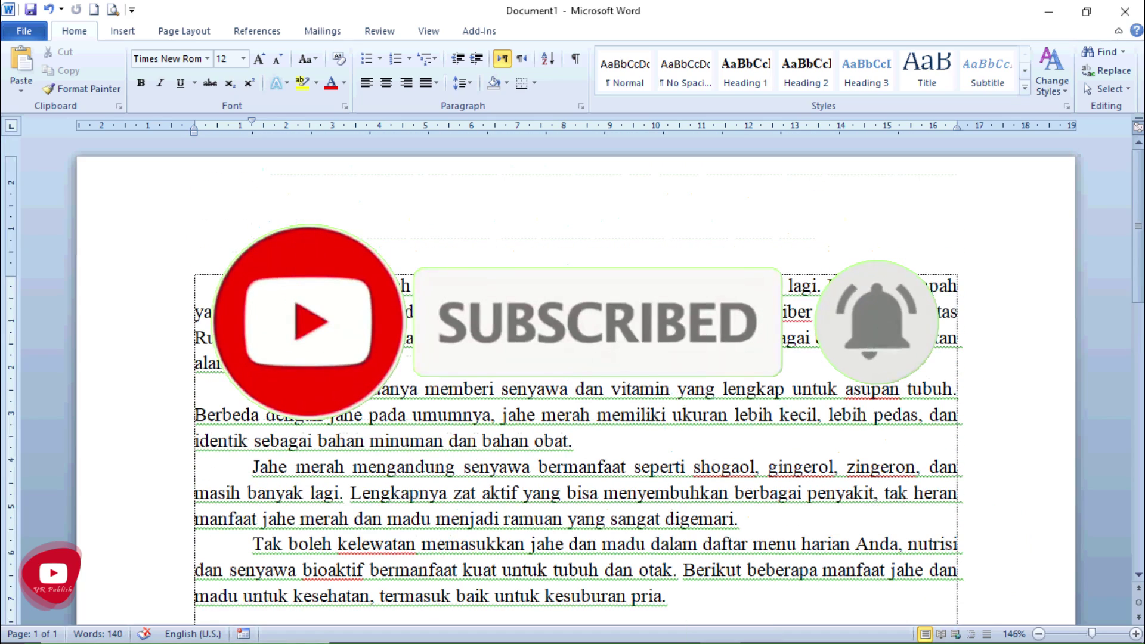
scroll(898, 450, down, 2)
click(928, 628)
right_click(981, 591)
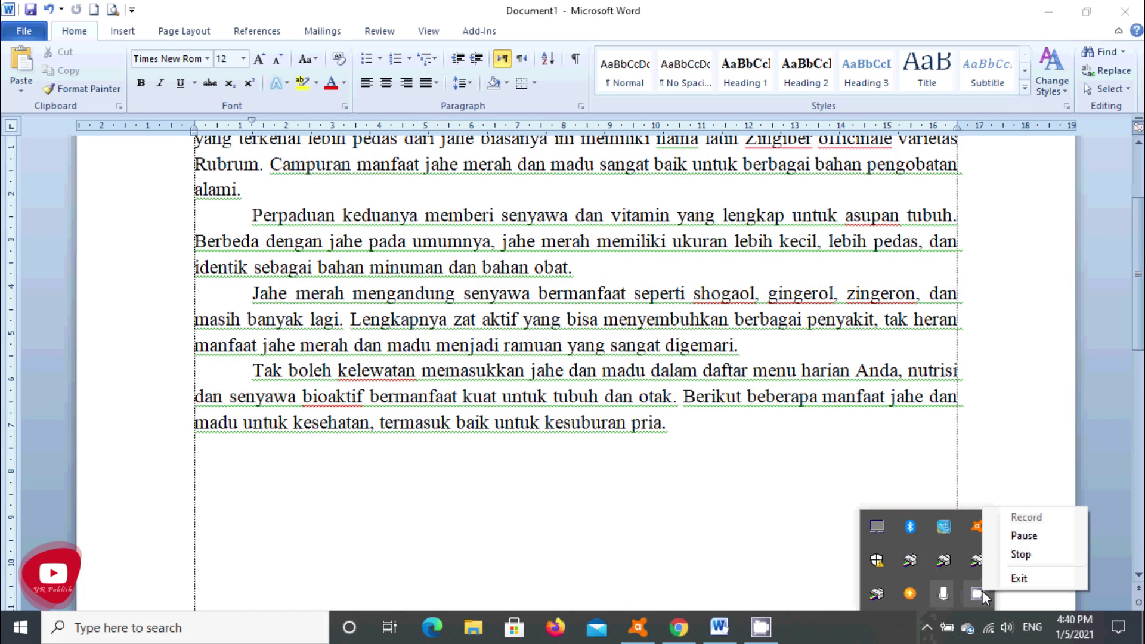
click(1023, 549)
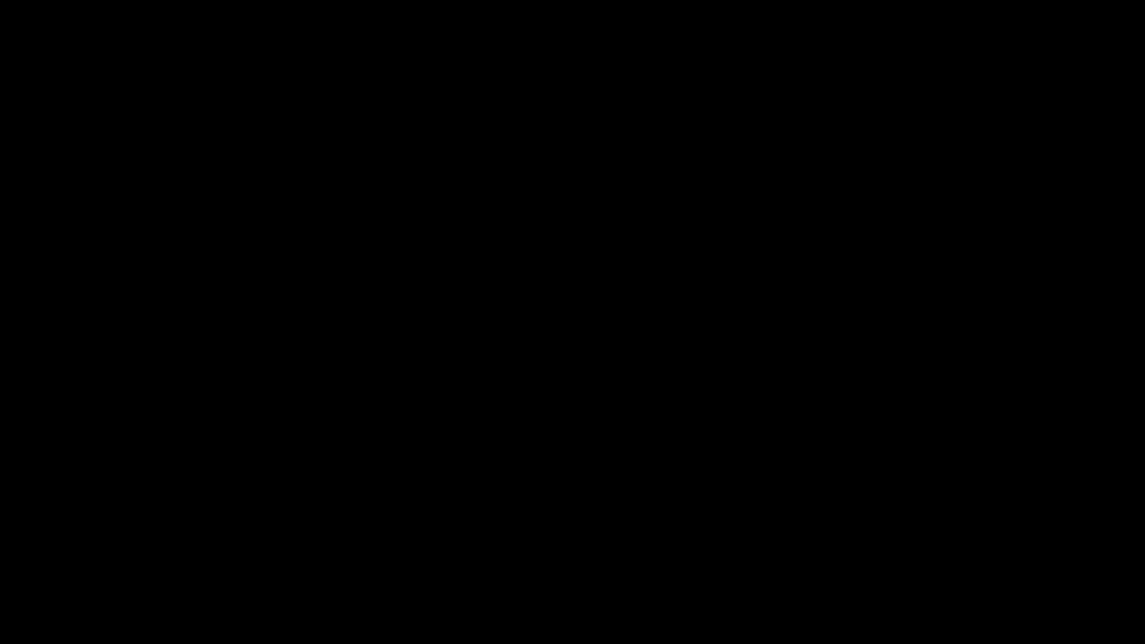